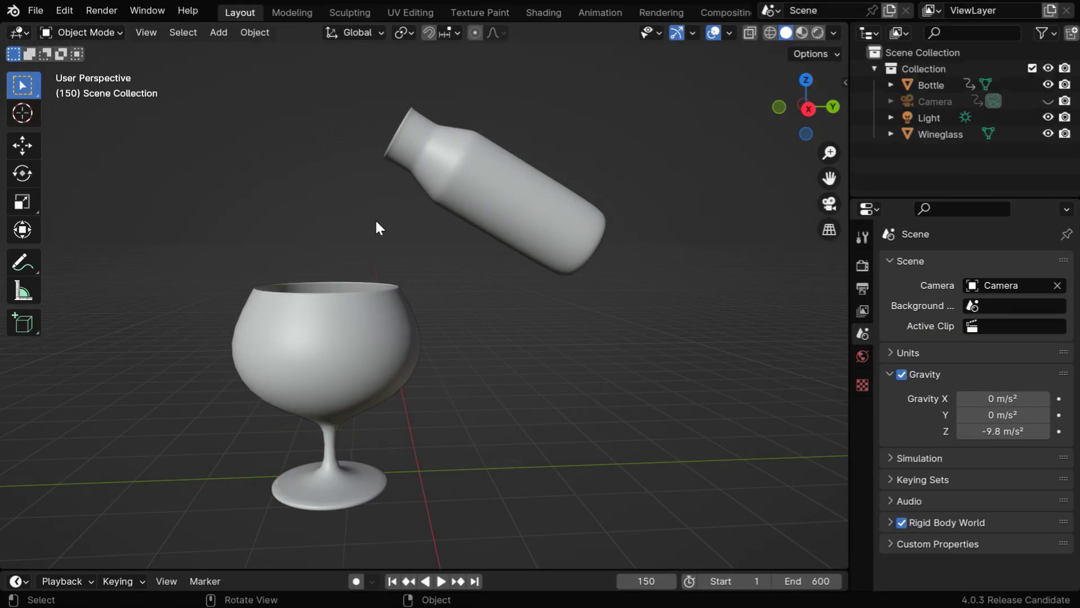
Play the bottle's tilt animation, stop it, select the bottle and rewind to frame 1.
key(space)
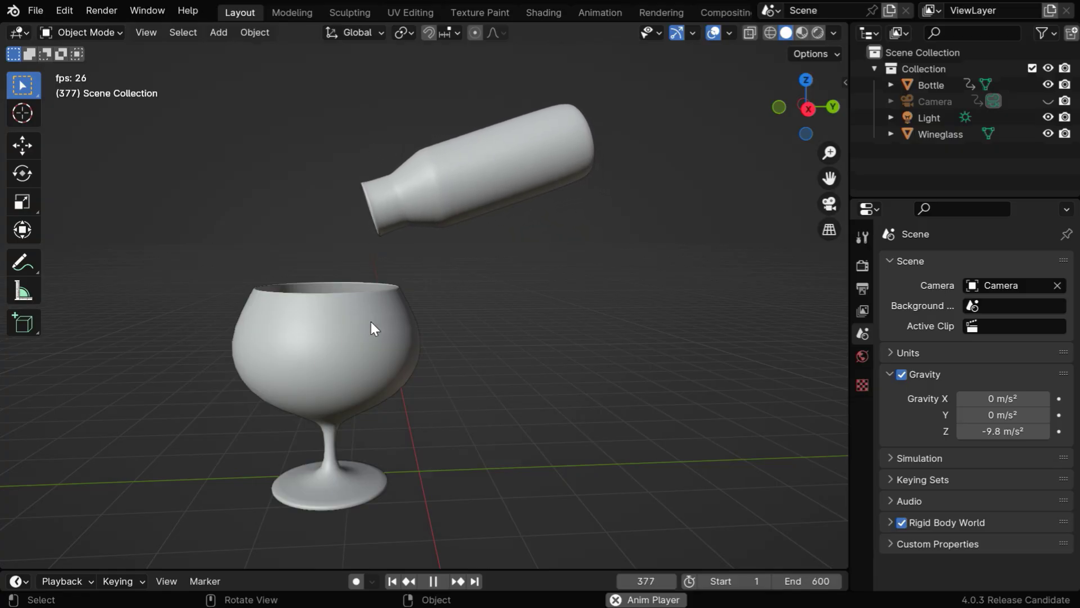
key(space)
click(450, 186)
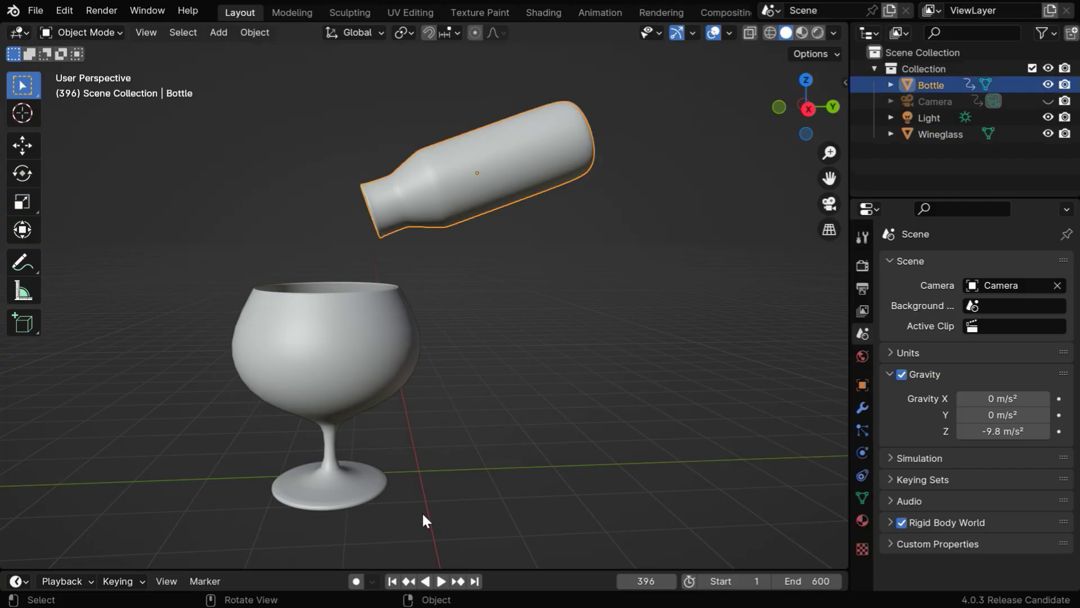
click(409, 580)
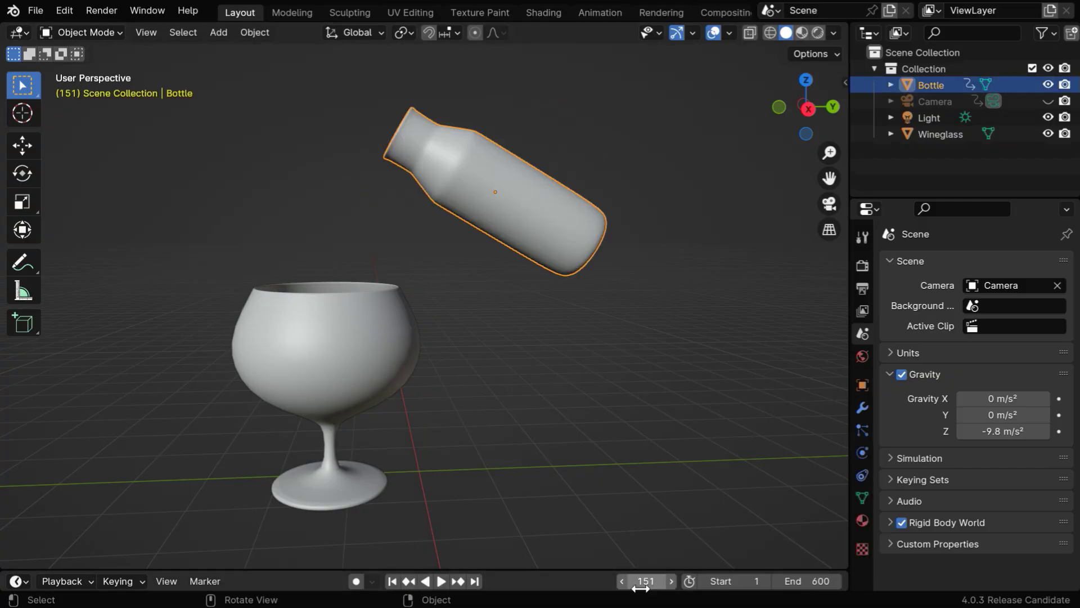
click(392, 581)
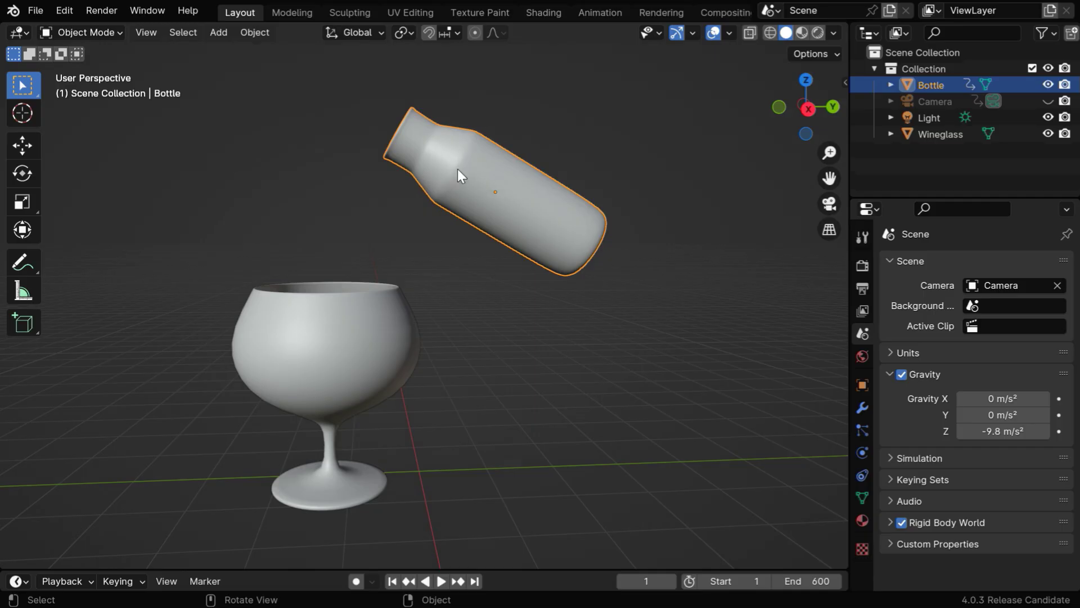
Add a UV sphere and set its scale to 0.35 on all three axes.
click(218, 33)
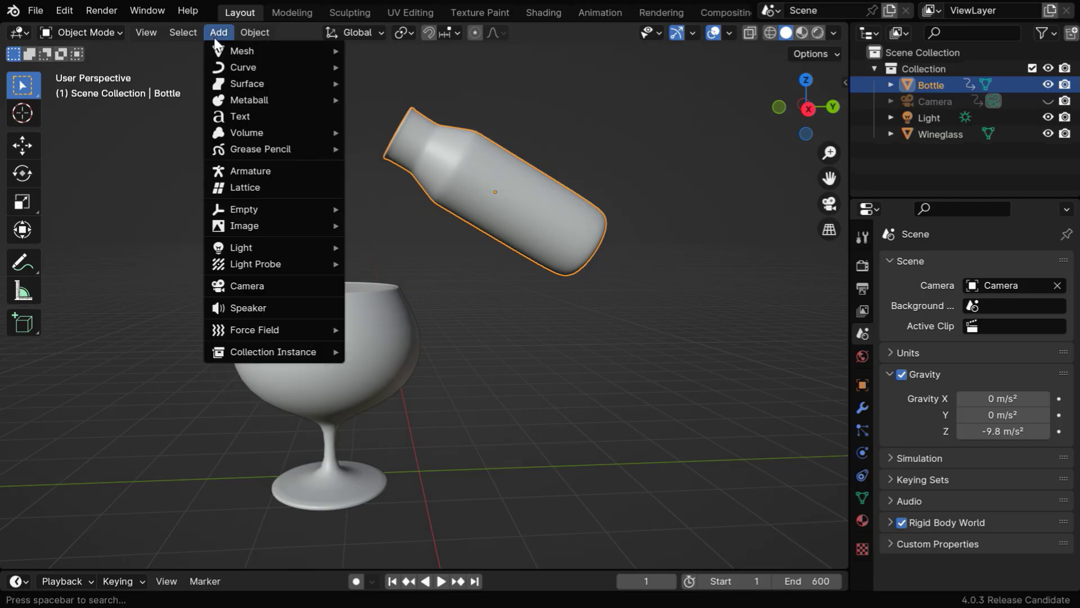
mouse_move(253, 51)
click(402, 100)
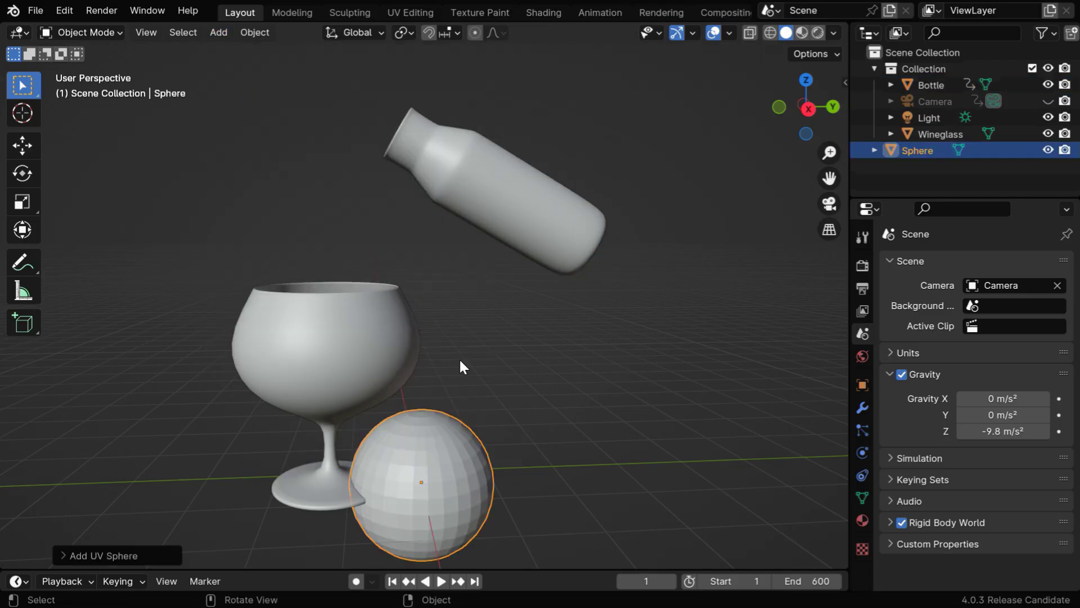
key(s)
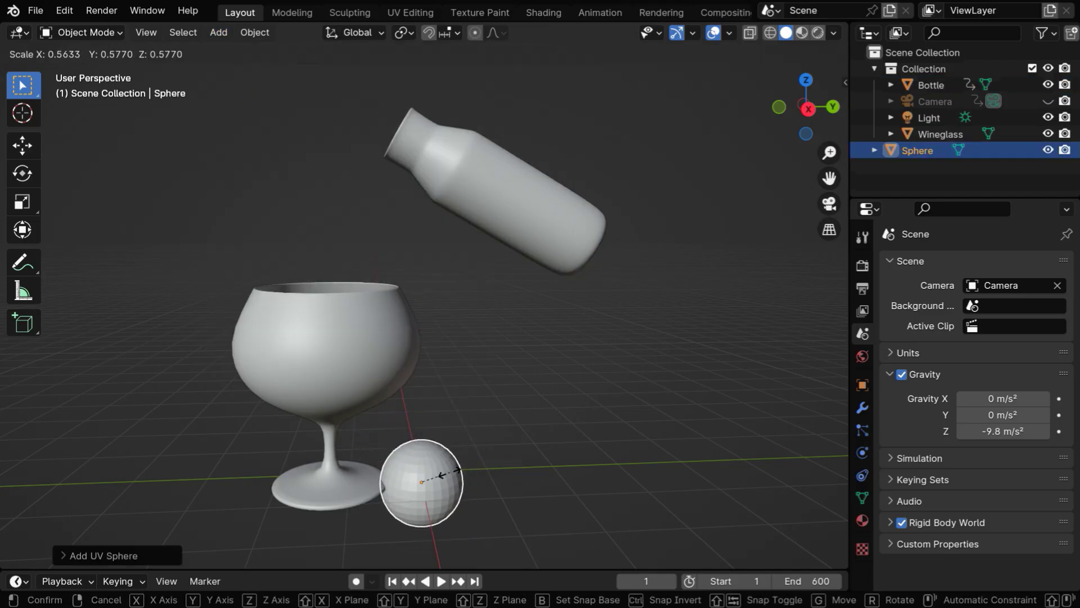
click(441, 477)
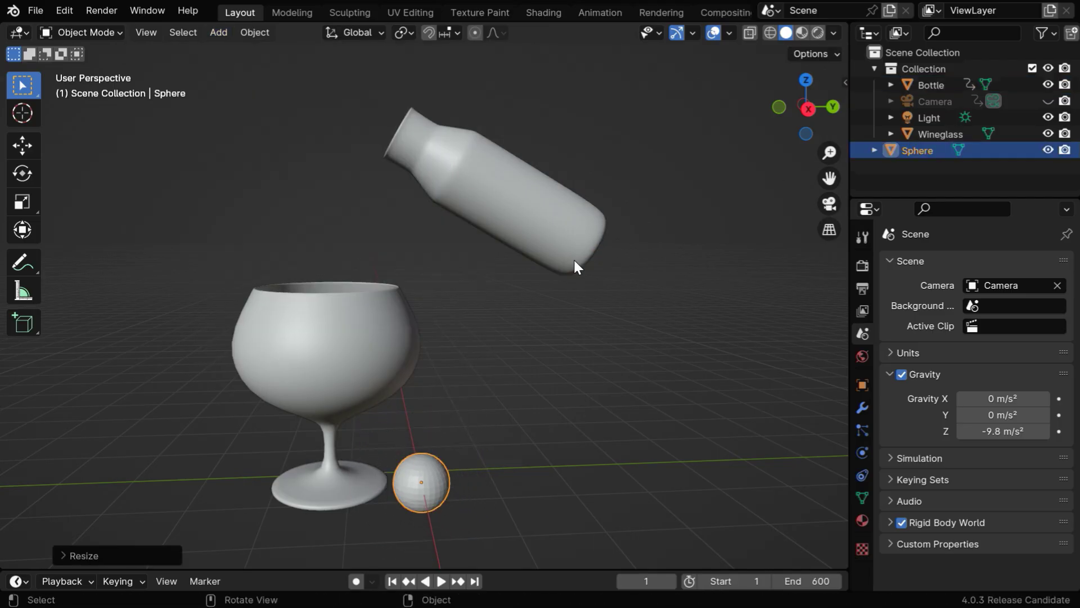
click(865, 386)
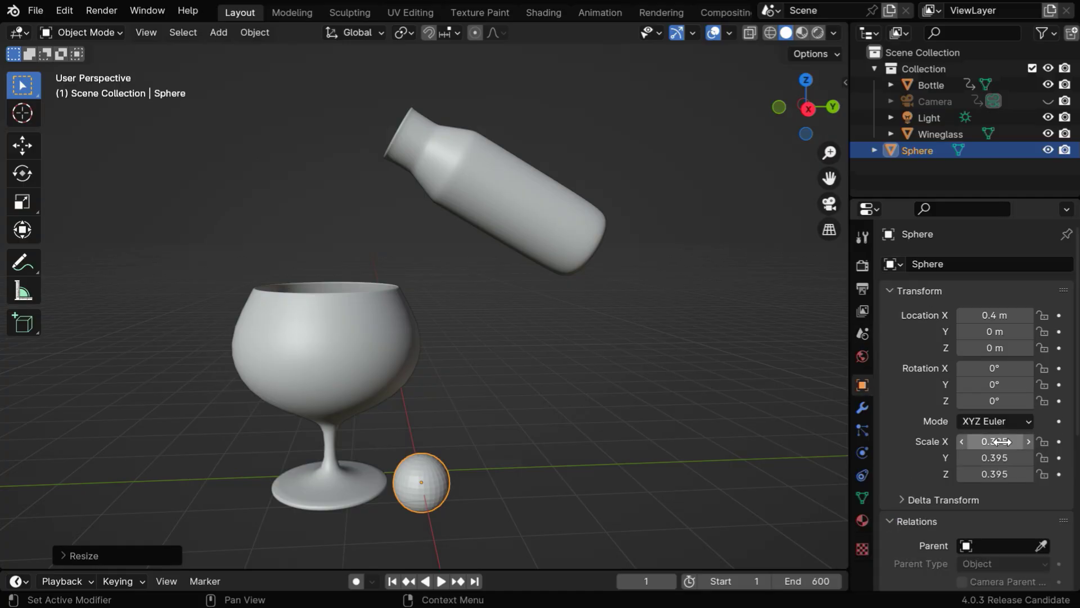
drag(997, 441, 997, 474)
text(.35)
key(Return)
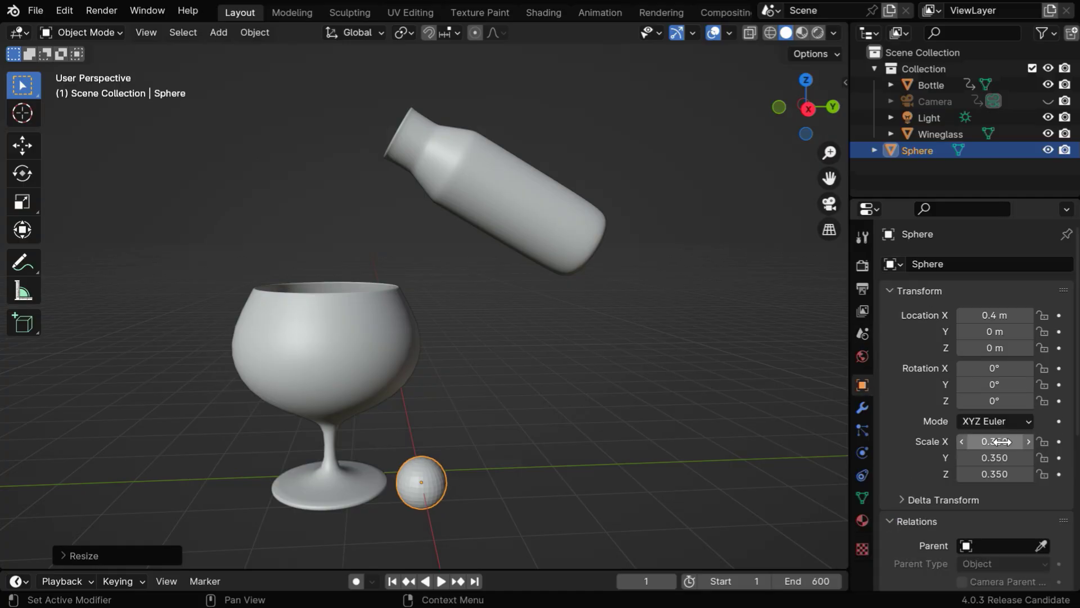
In right orthographic view, move the sphere up into the bottle's neck.
key(KP_3)
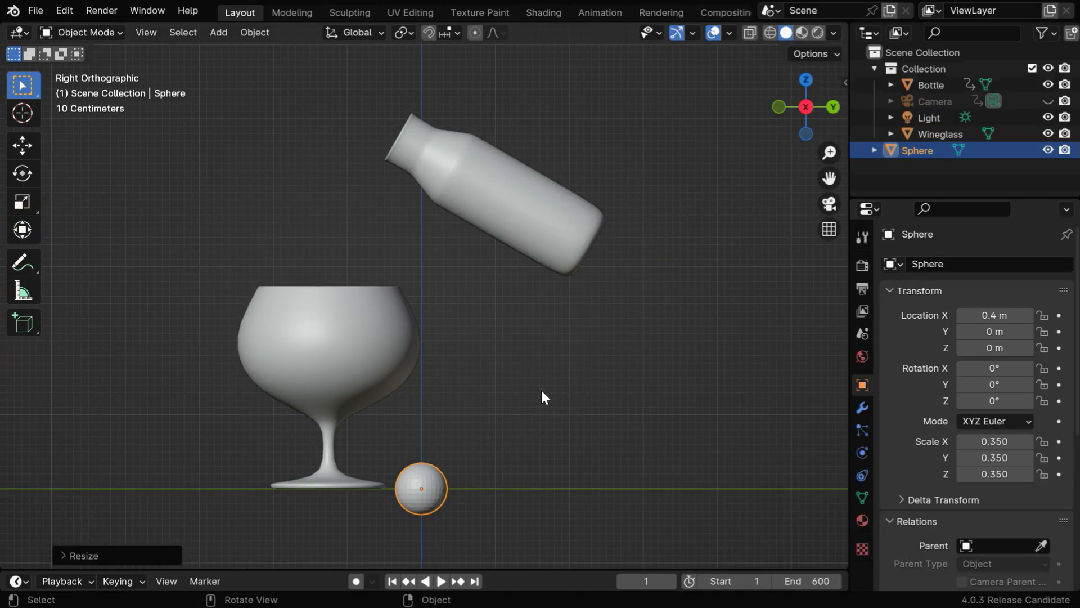
key(g)
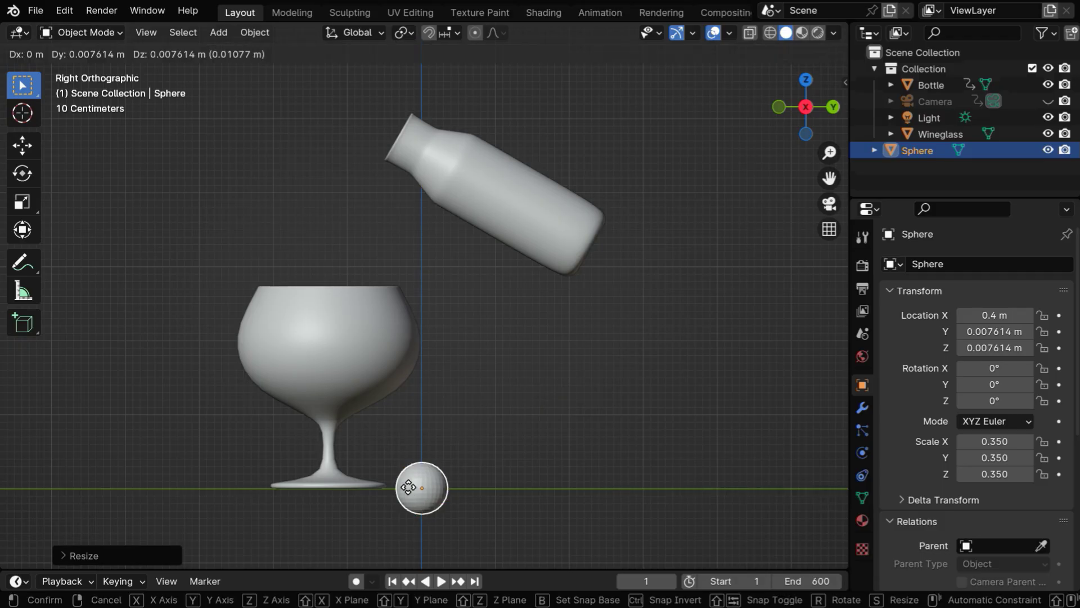
click(440, 165)
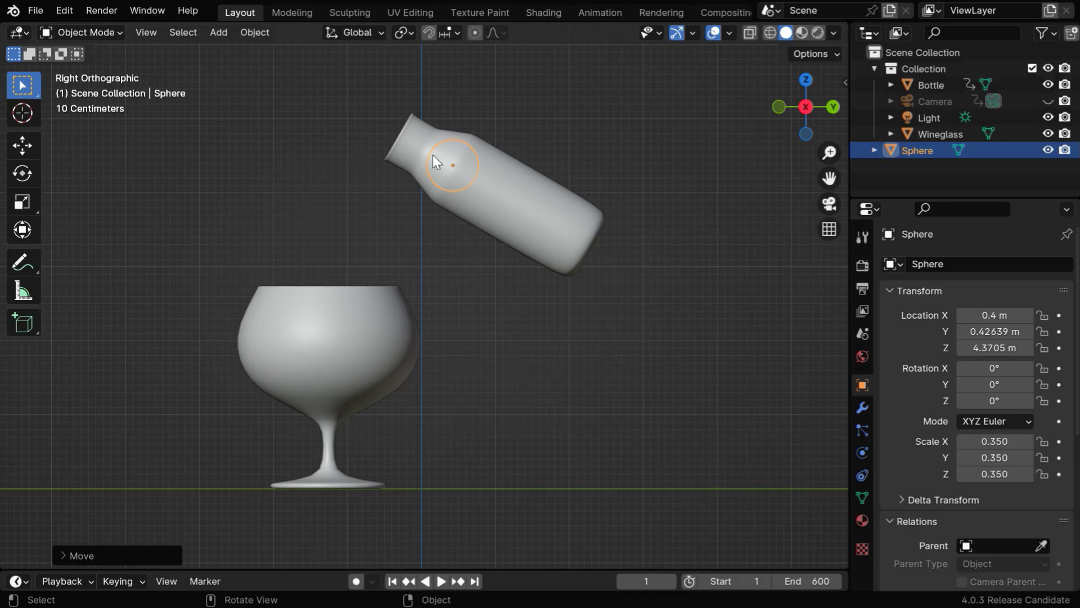
Add fluid physics to the sphere as a Flow object emitting Liquid.
click(862, 453)
click(1001, 355)
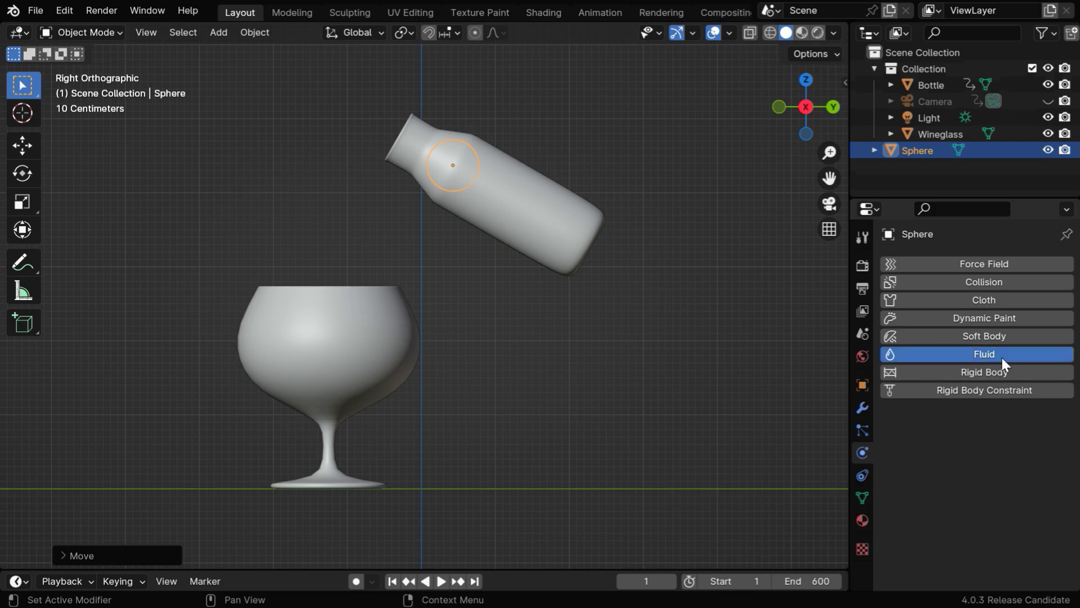
click(998, 440)
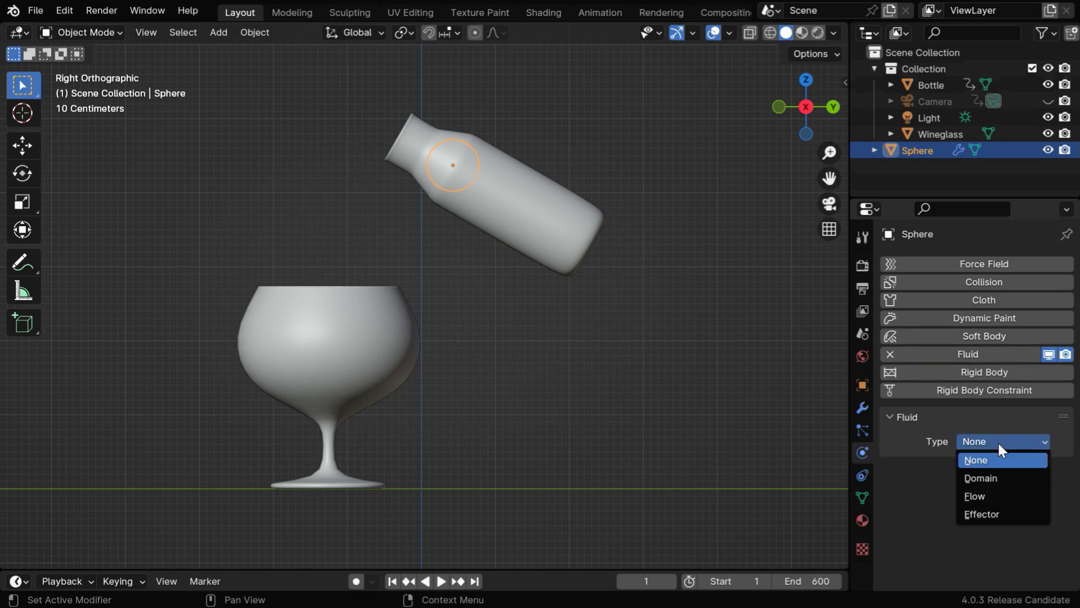
click(998, 495)
click(998, 491)
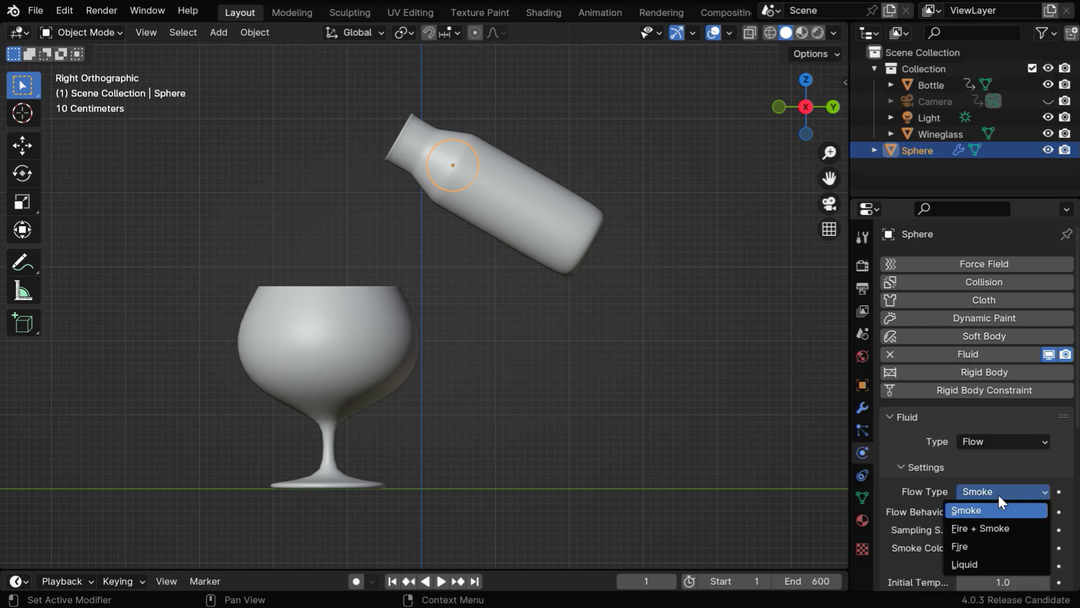
click(987, 558)
Set flow behavior to Inflow, enable Initial Velocity, and set Normal velocity to 1.
scroll(1032, 531, down, 5)
scroll(1031, 529, down, 3)
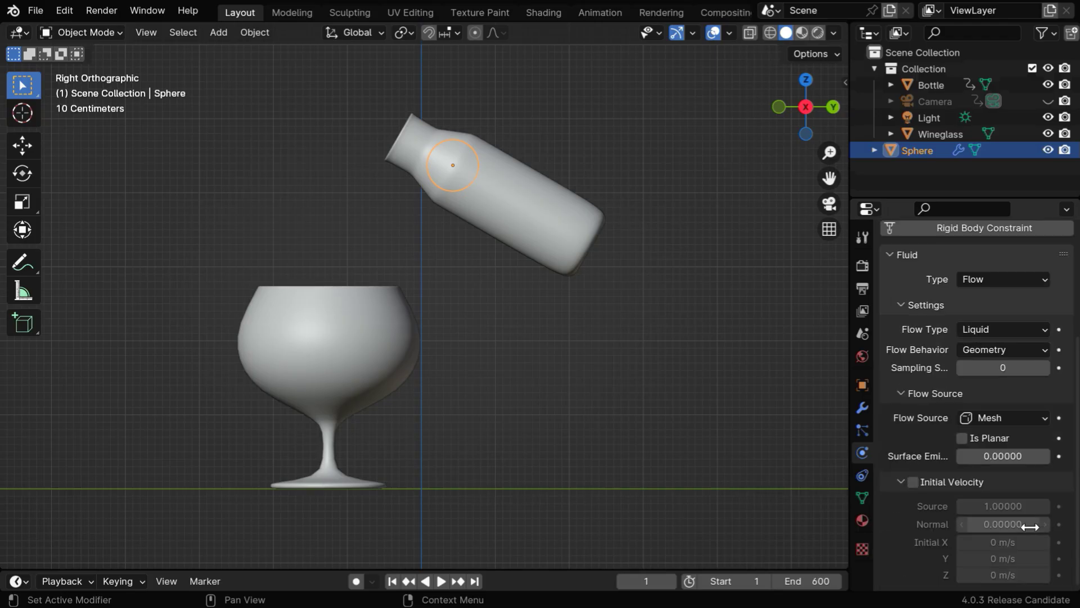
click(982, 350)
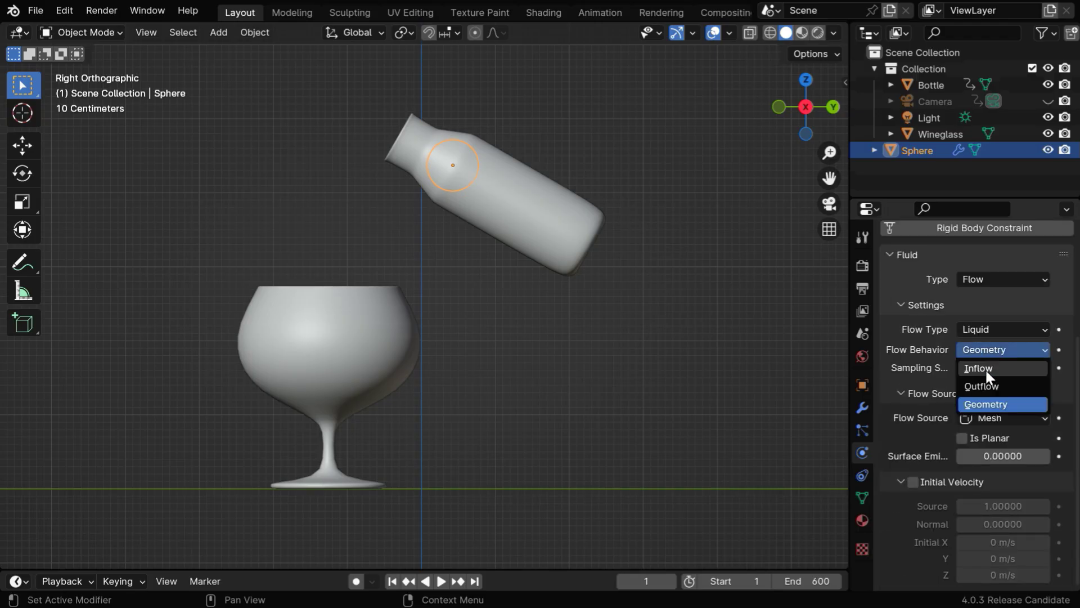
click(985, 369)
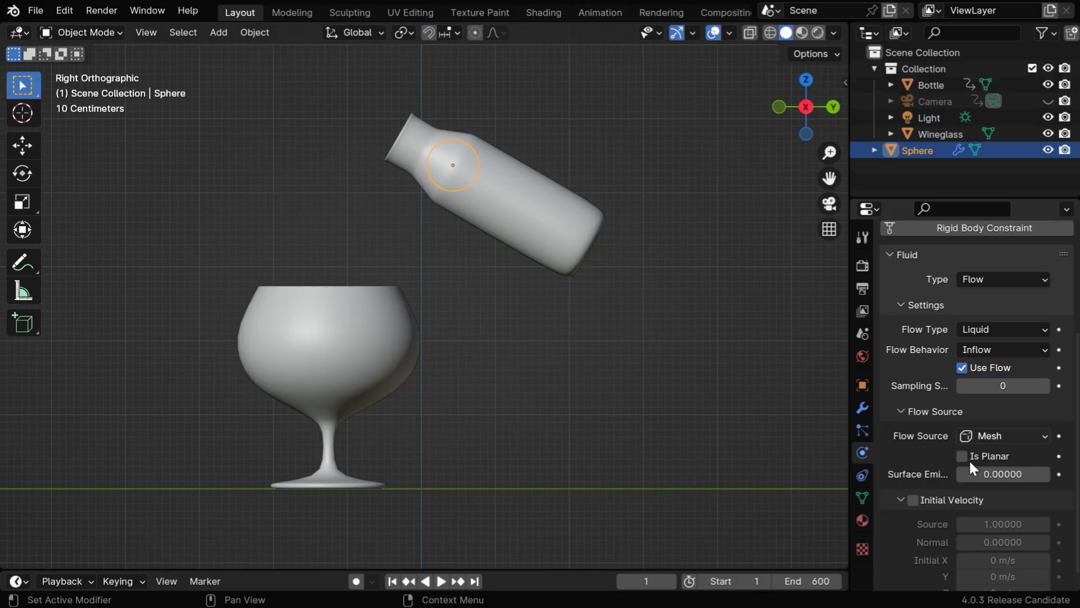
click(912, 500)
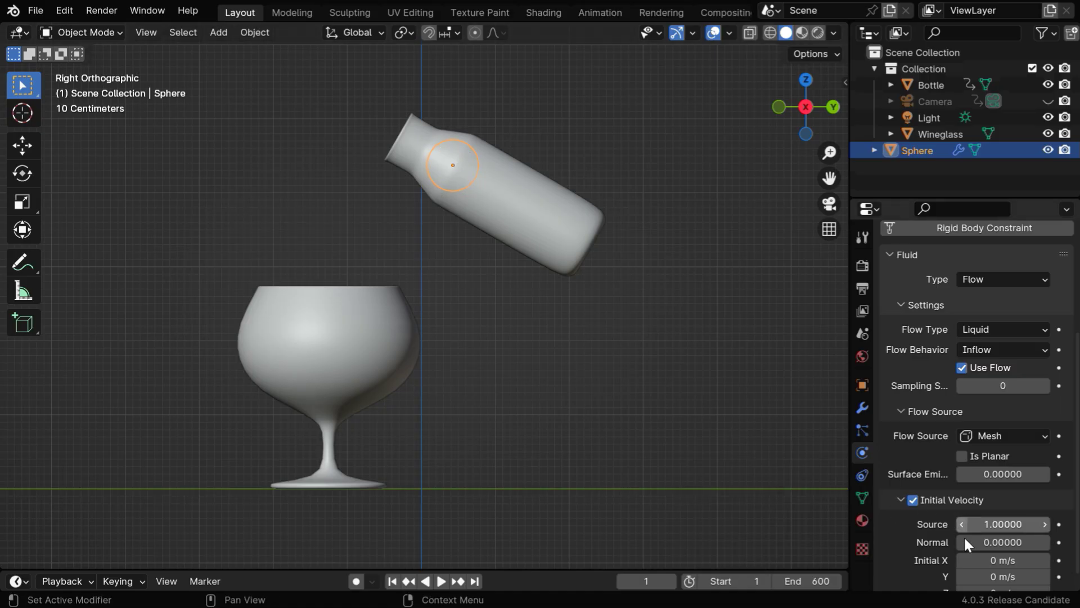
scroll(974, 504, down, 1)
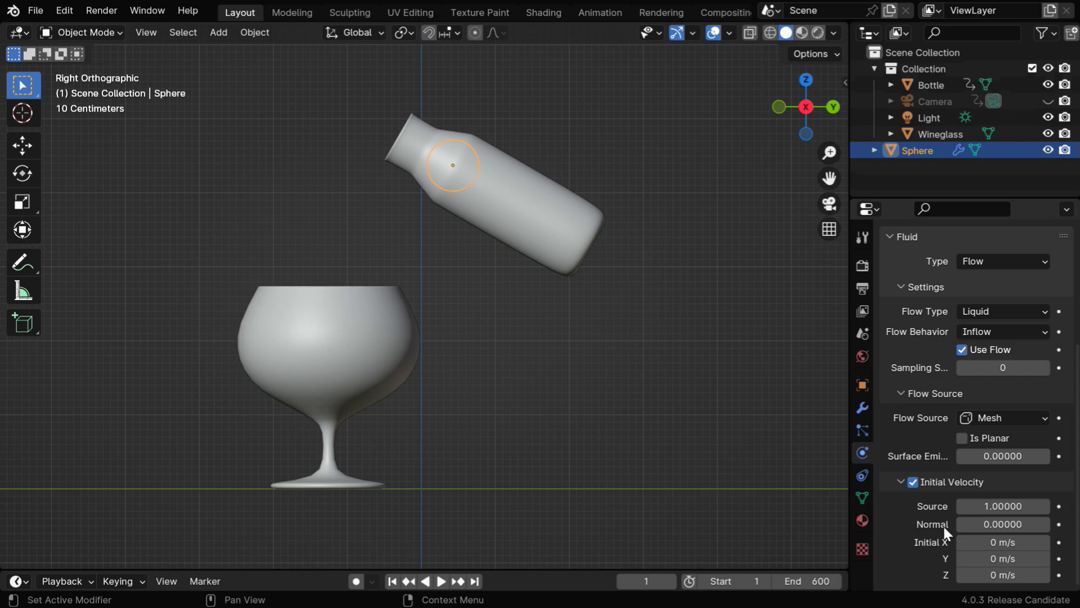
click(1007, 525)
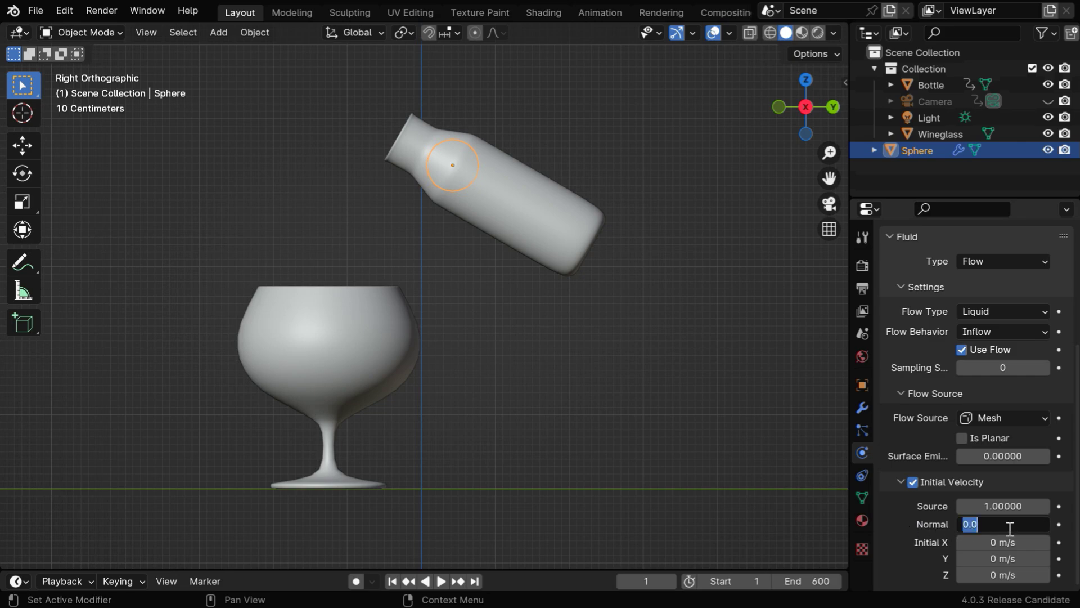
text(1)
key(Return)
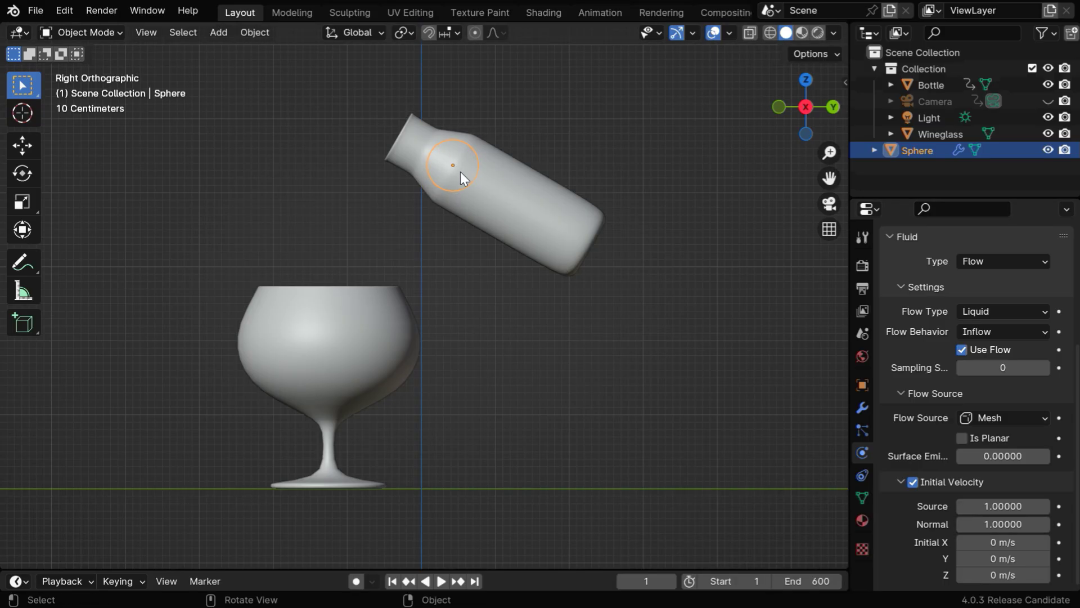
In wireframe shading, give the bottle fluid physics of type Effector.
click(770, 33)
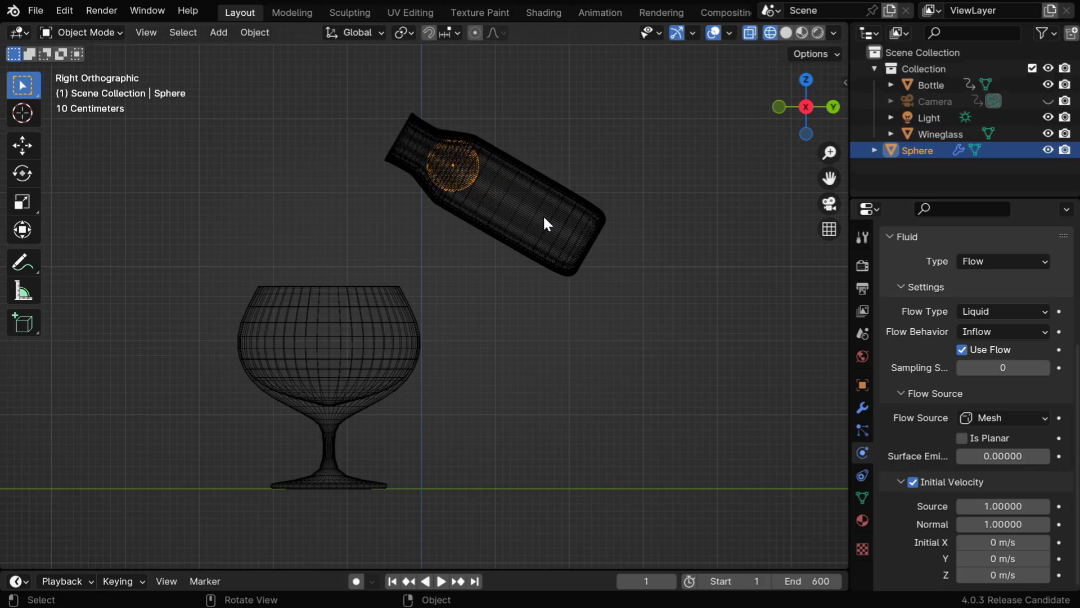
click(563, 231)
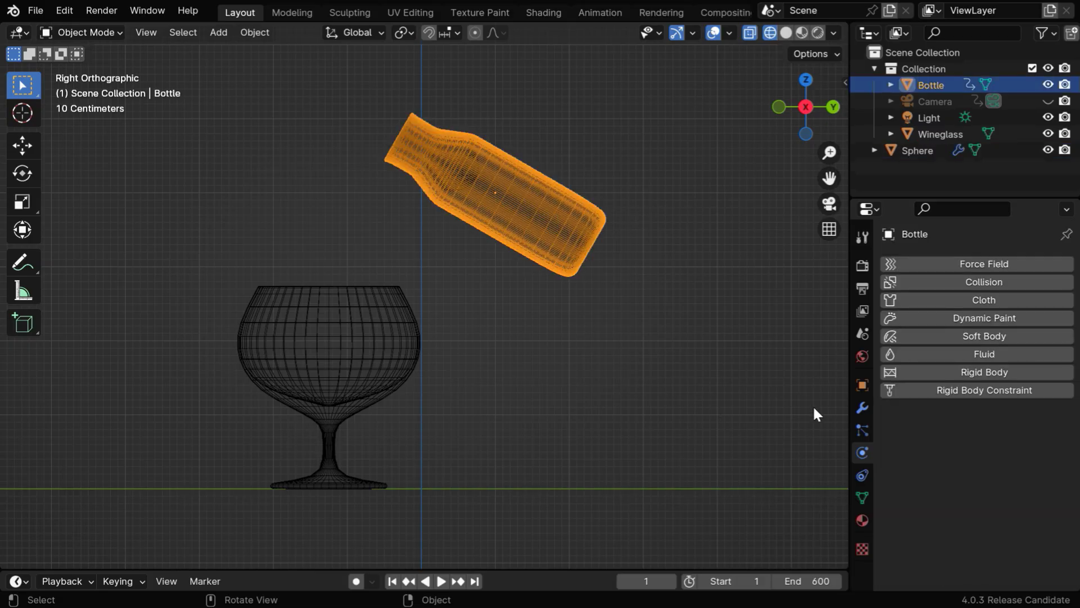
click(977, 356)
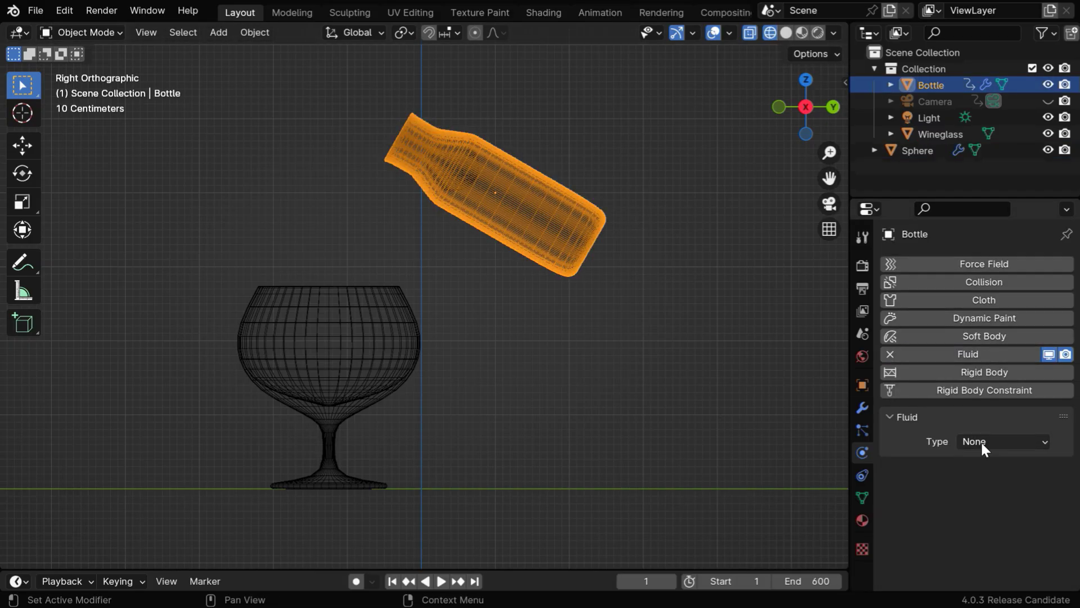
click(981, 440)
click(994, 512)
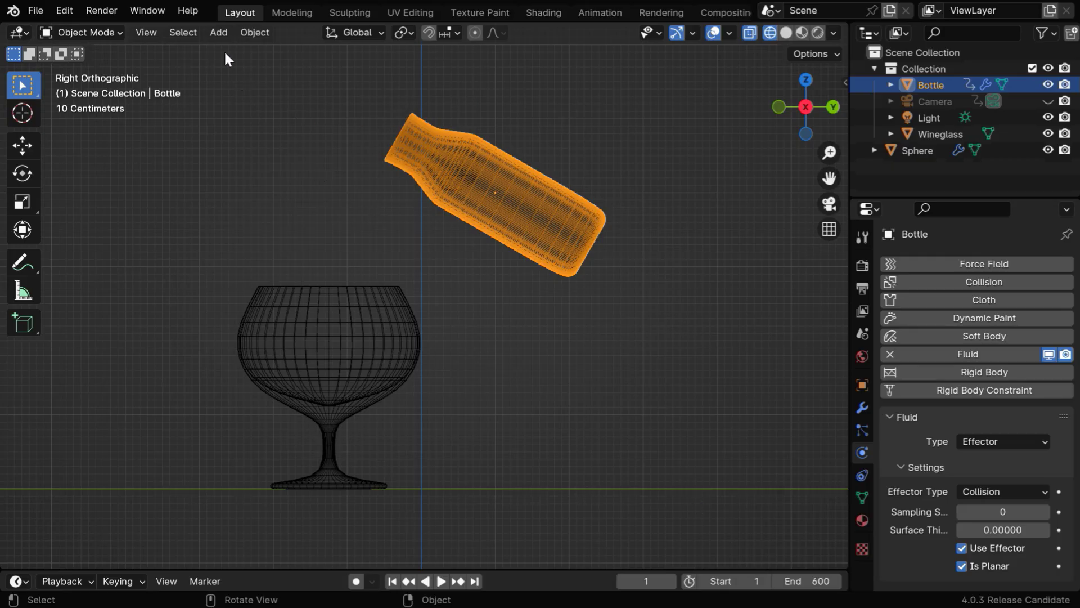
Add a cube and scale it up around the scene.
click(218, 33)
mouse_move(225, 51)
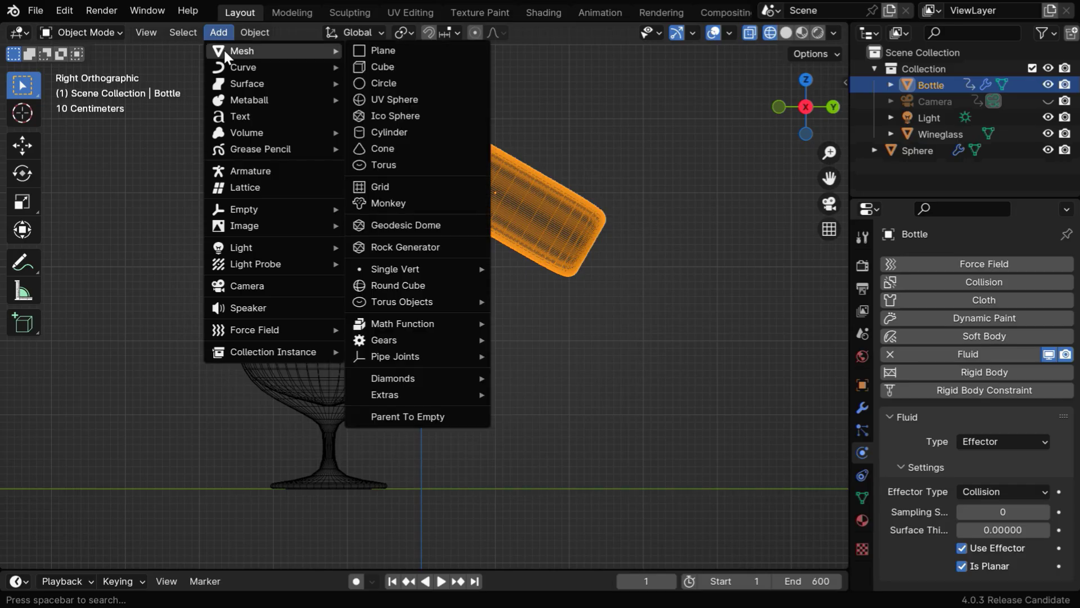
click(398, 72)
key(s)
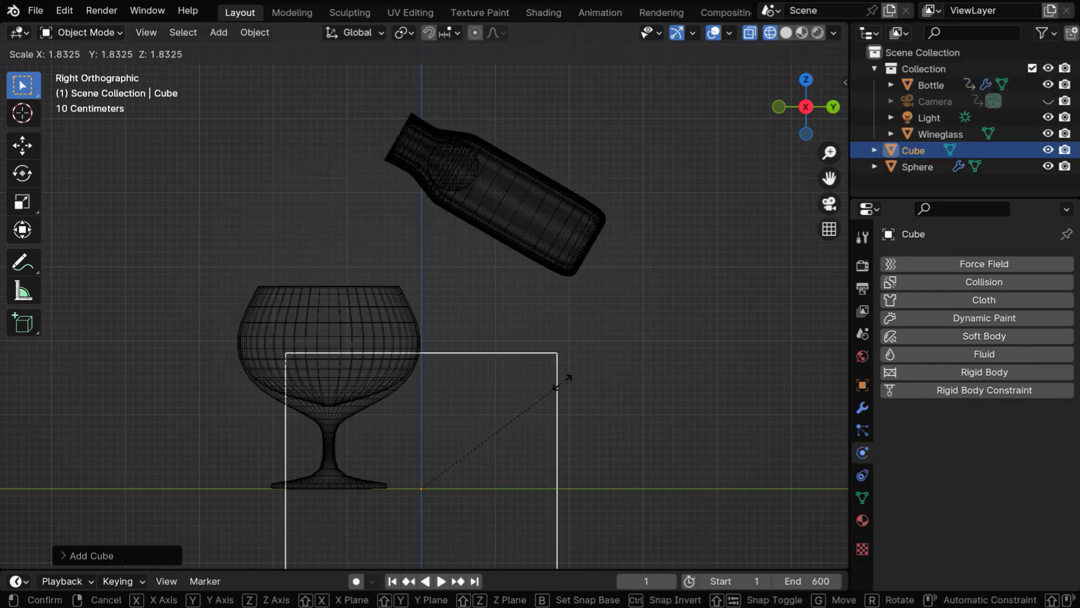
click(629, 324)
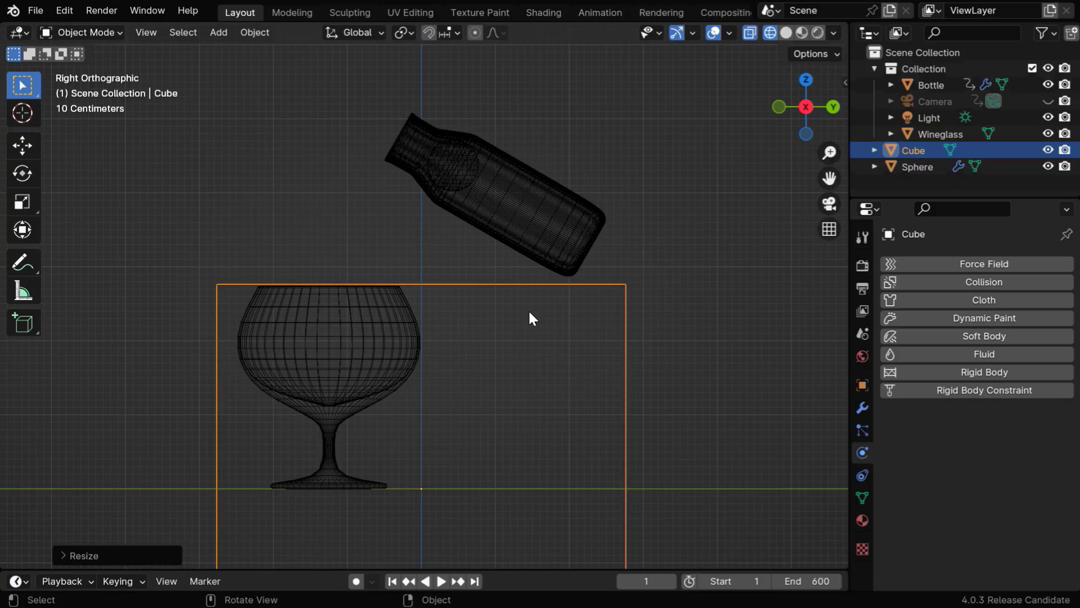
Set the cube's scale to 3 and its Location Z to 3 m.
click(862, 384)
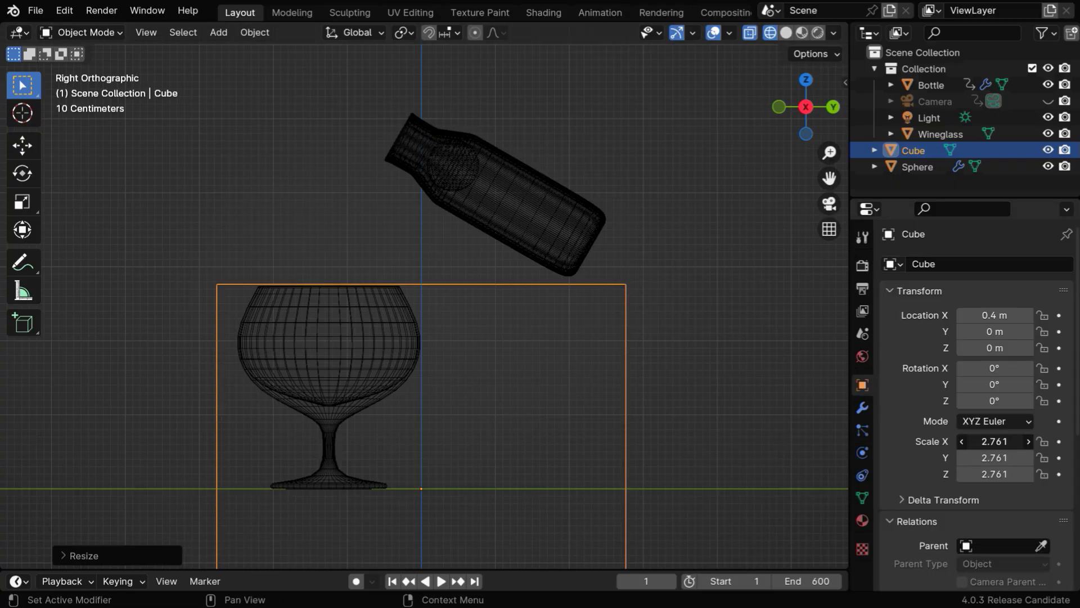
double_click(997, 440)
text(3)
key(Return)
double_click(996, 348)
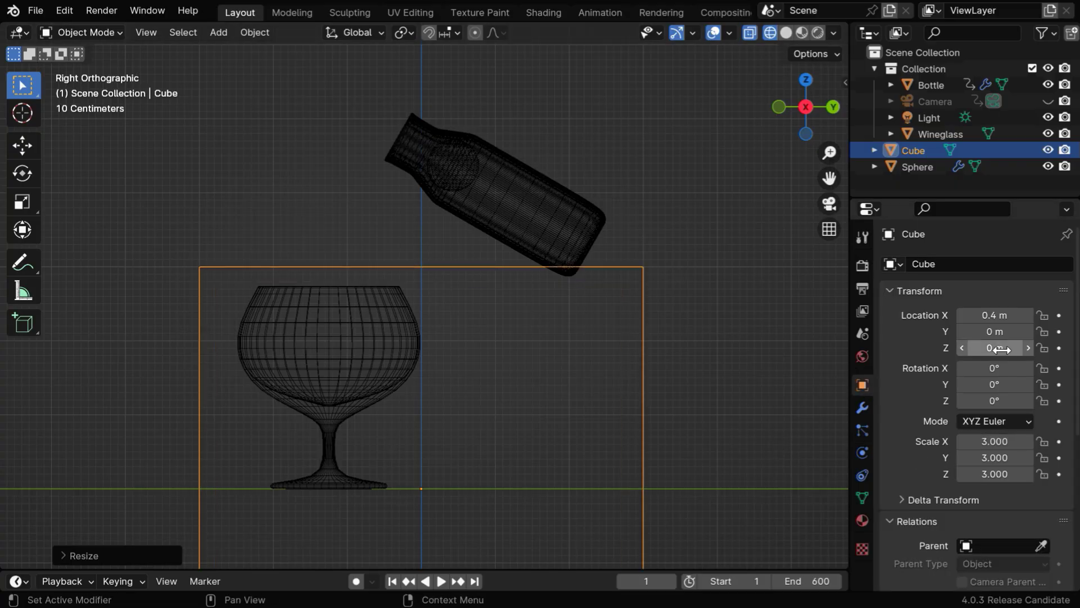
text(3)
key(Return)
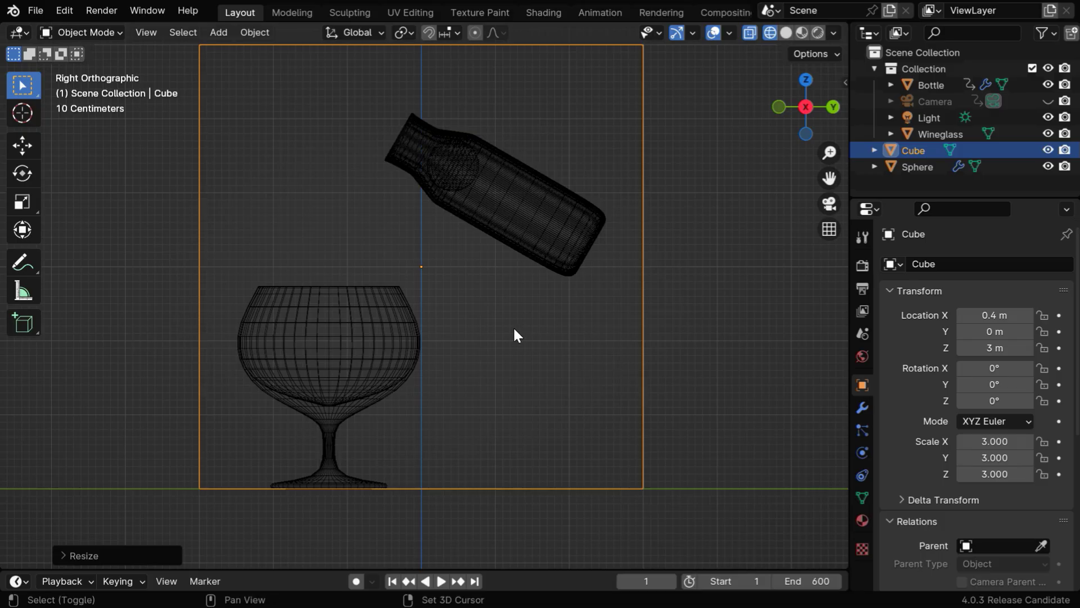
shift+middle_drag(513, 333, 513, 355)
scroll(512, 356, up, 1)
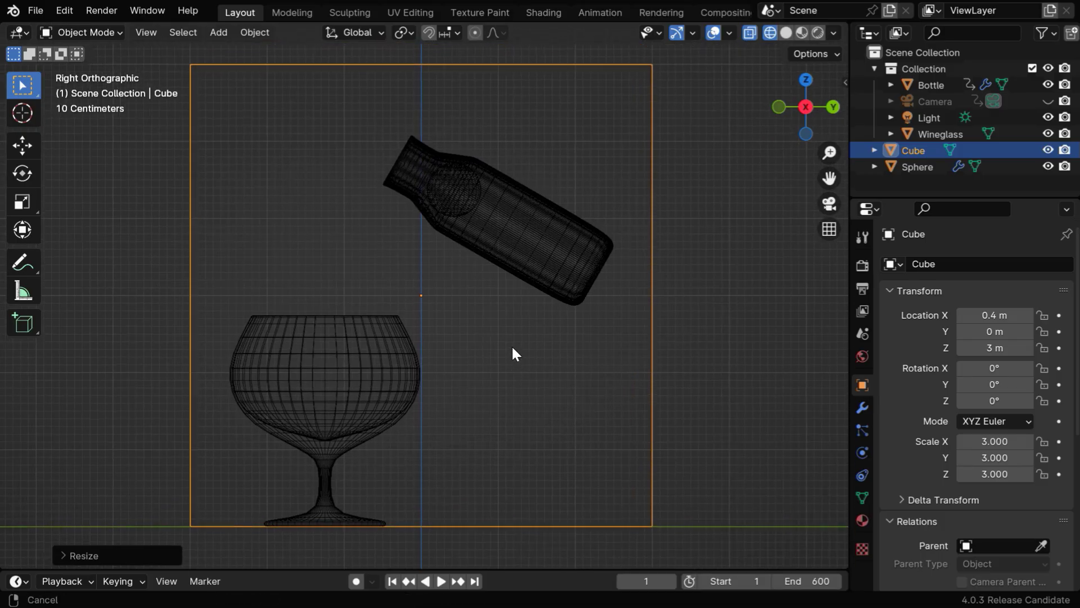
Add fluid physics to the cube as a Domain of type Liquid.
click(857, 456)
click(971, 354)
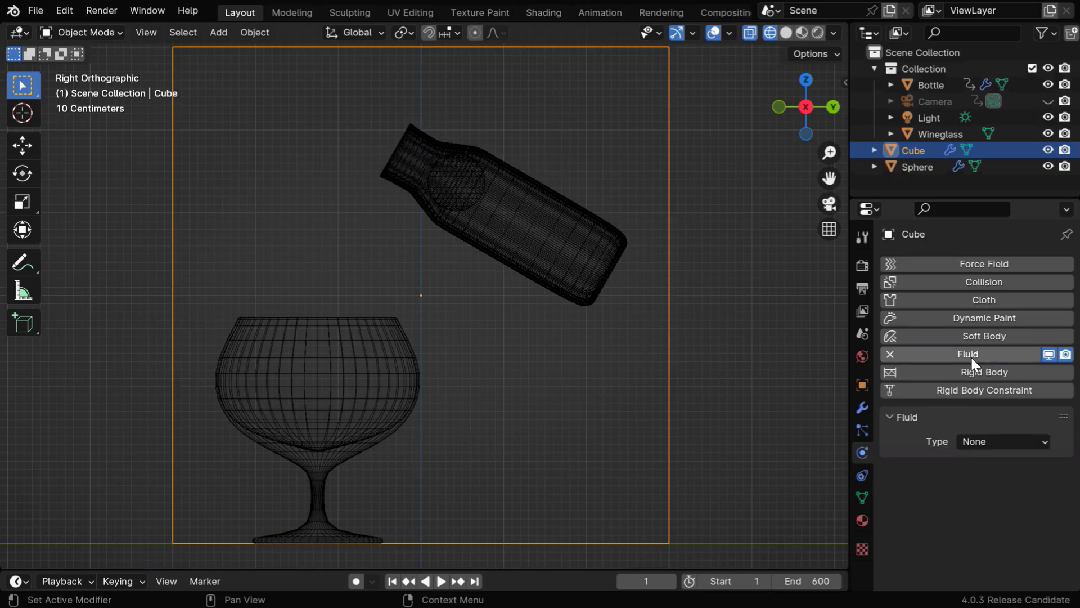
click(986, 441)
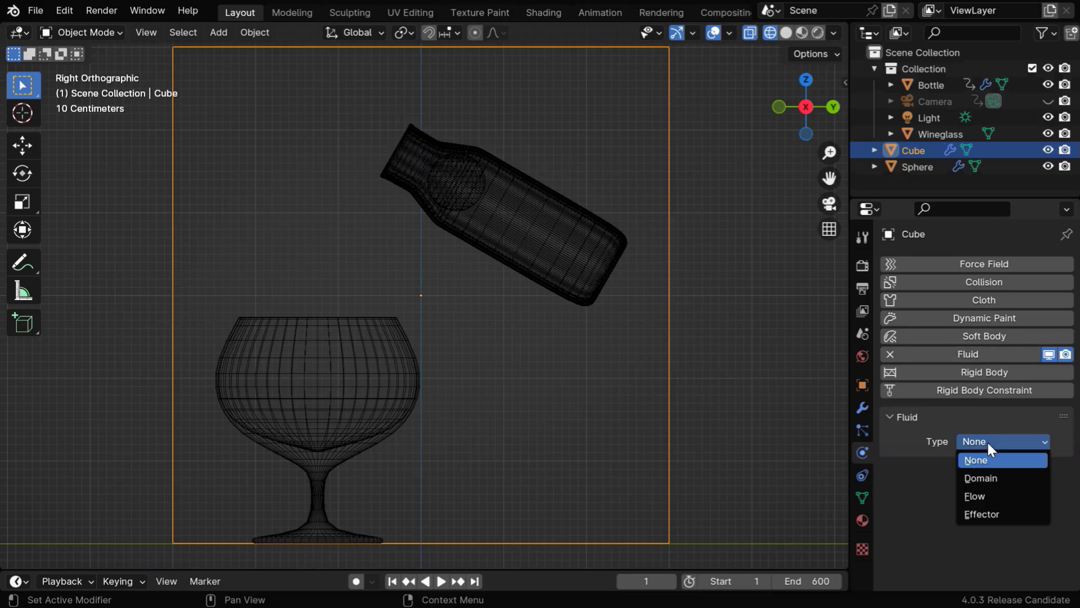
click(988, 475)
click(984, 490)
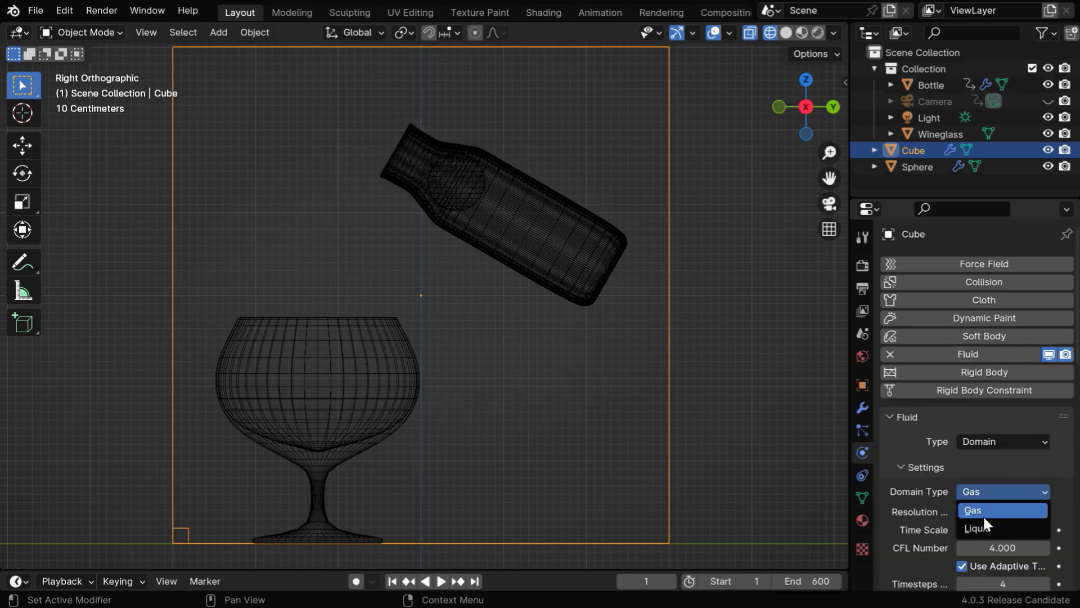
click(1019, 527)
Set the domain resolution to 64 and enable Mesh generation.
scroll(1030, 507, down, 5)
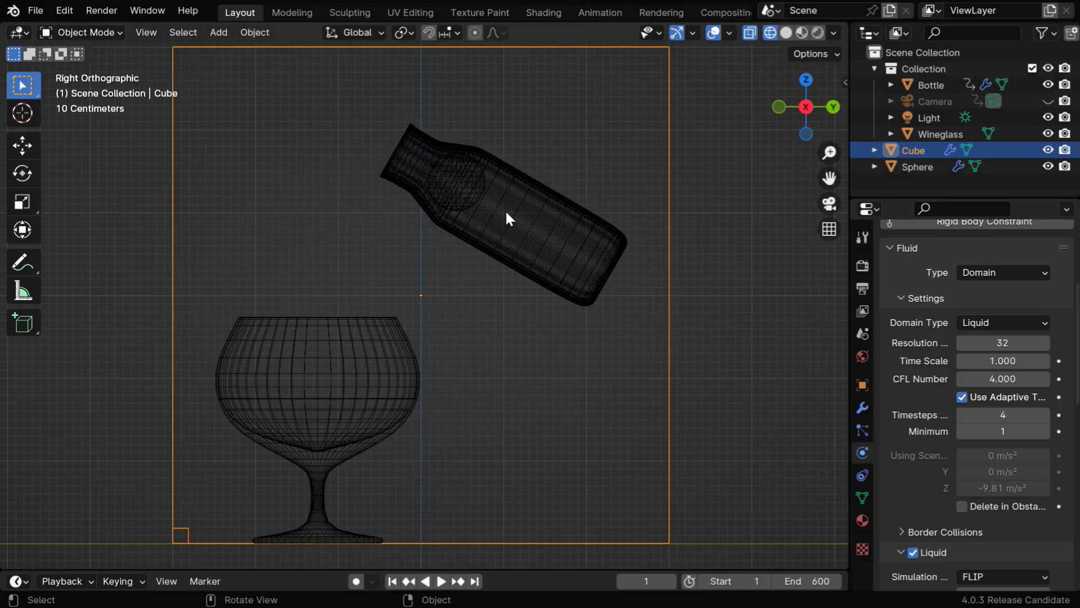
click(976, 343)
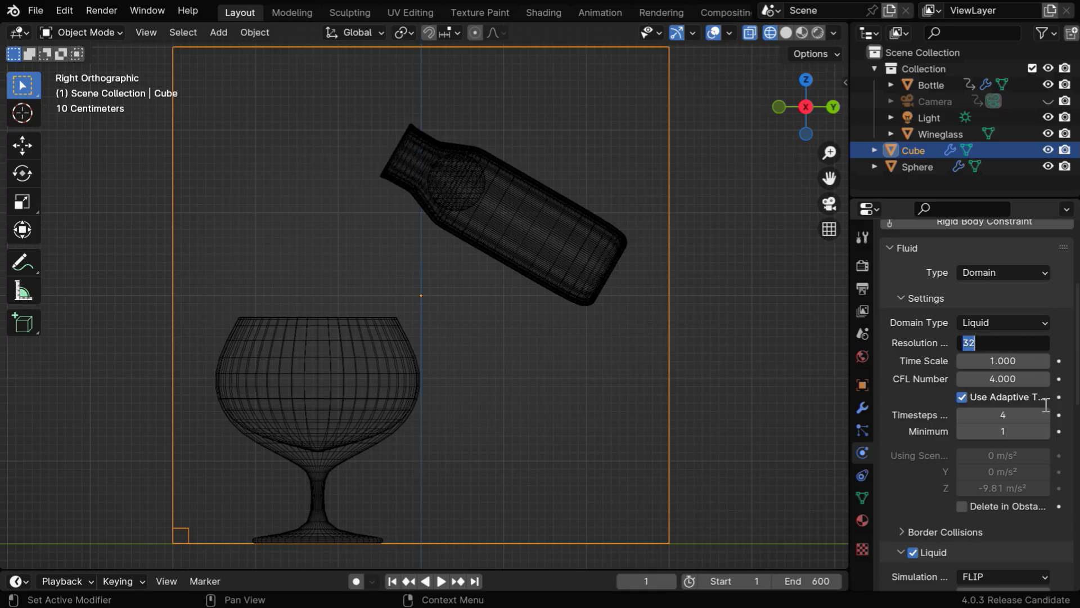
text(64)
key(Return)
scroll(1035, 420, down, 4)
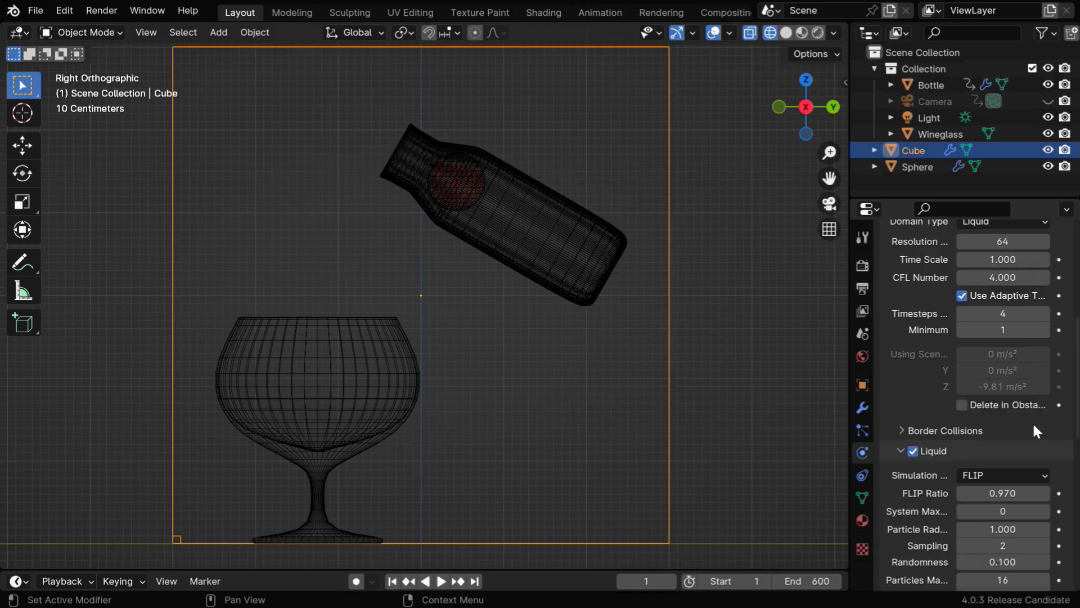
scroll(1034, 425, down, 12)
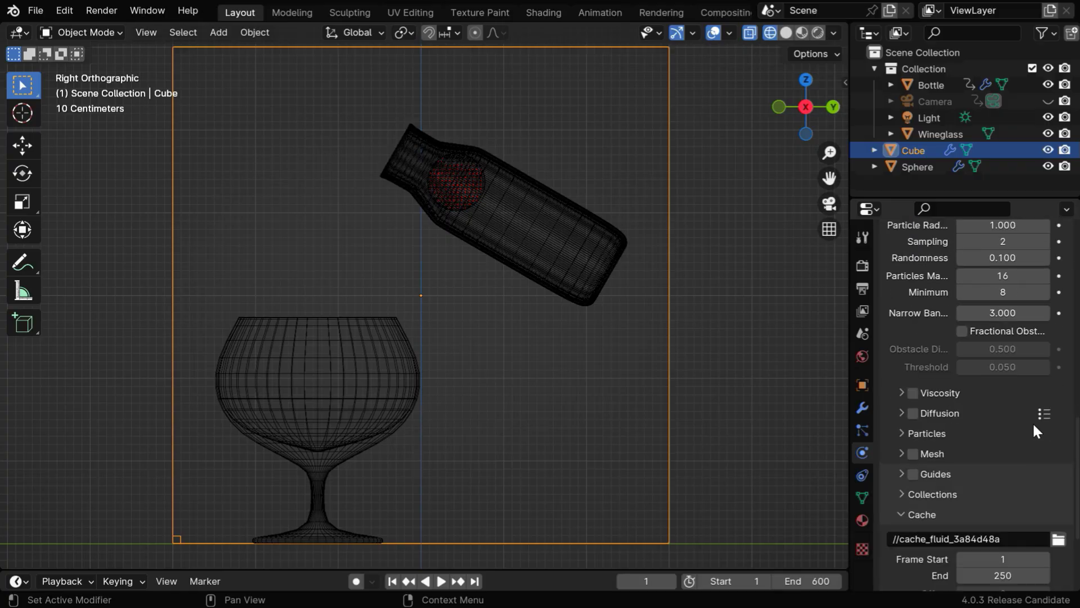
scroll(1035, 431, down, 3)
click(912, 387)
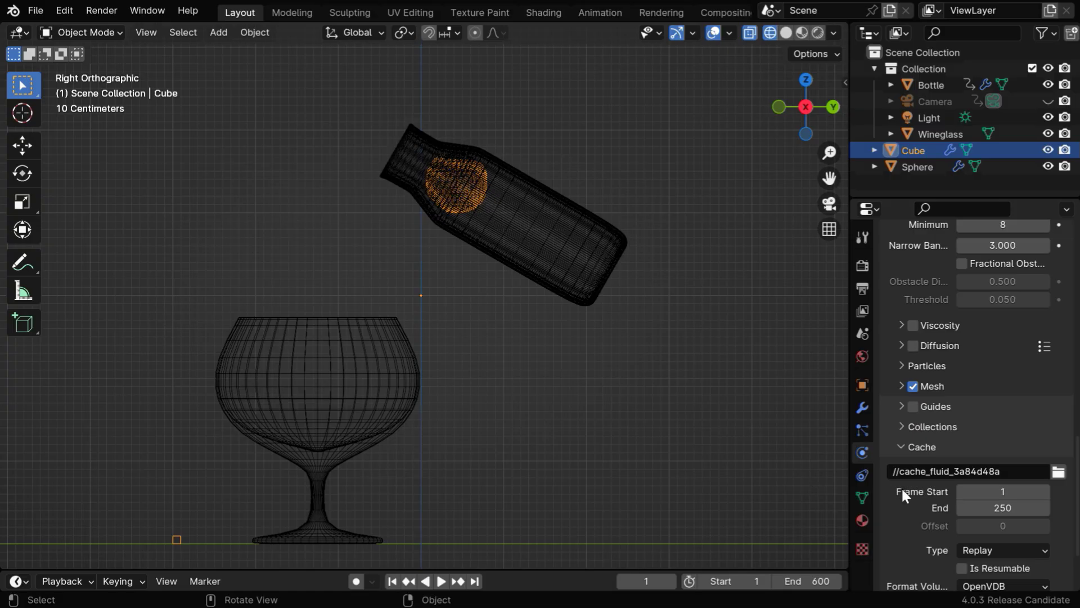
Set the cache path to //cache and the cache end frame to 600.
scroll(922, 490, down, 4)
click(954, 387)
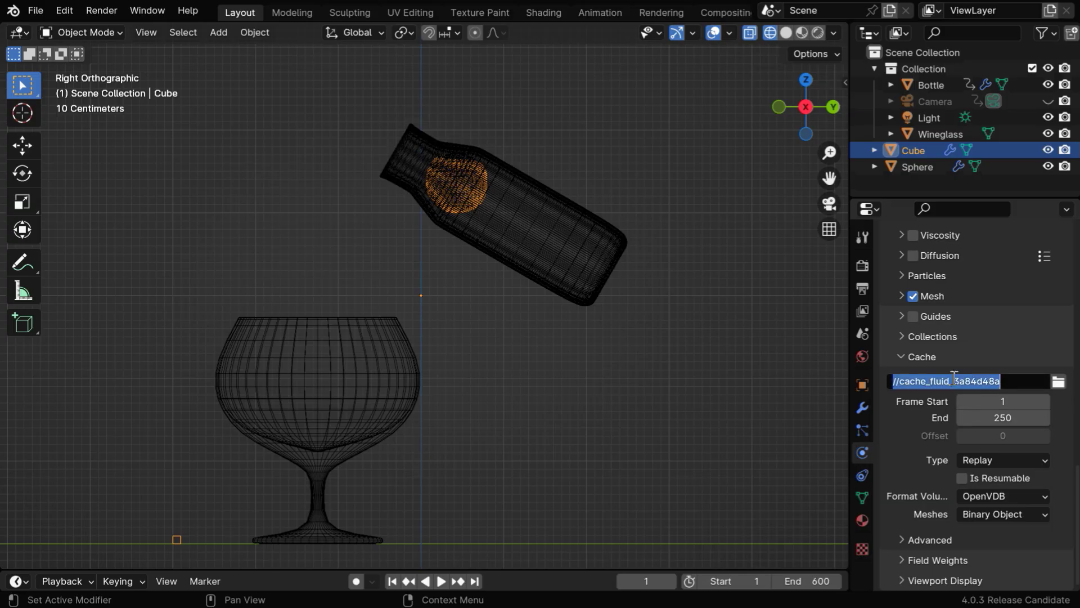
click(940, 381)
drag(927, 381, 1044, 383)
key(BackSpace)
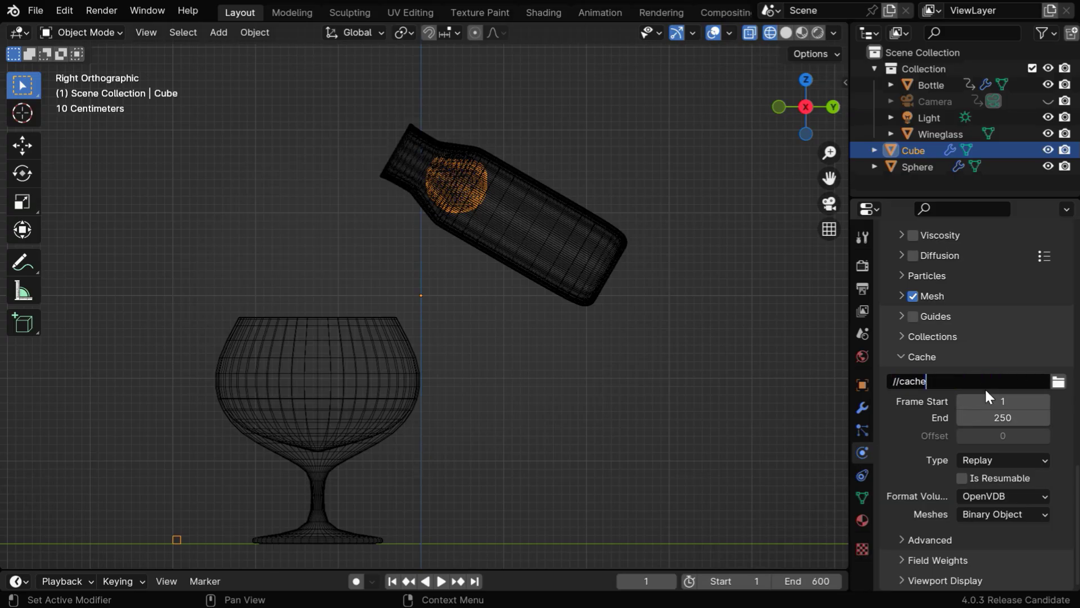
key(Return)
click(1009, 424)
text(600)
key(Return)
Play the liquid simulation preview, stop it, and return to frame 1.
click(442, 581)
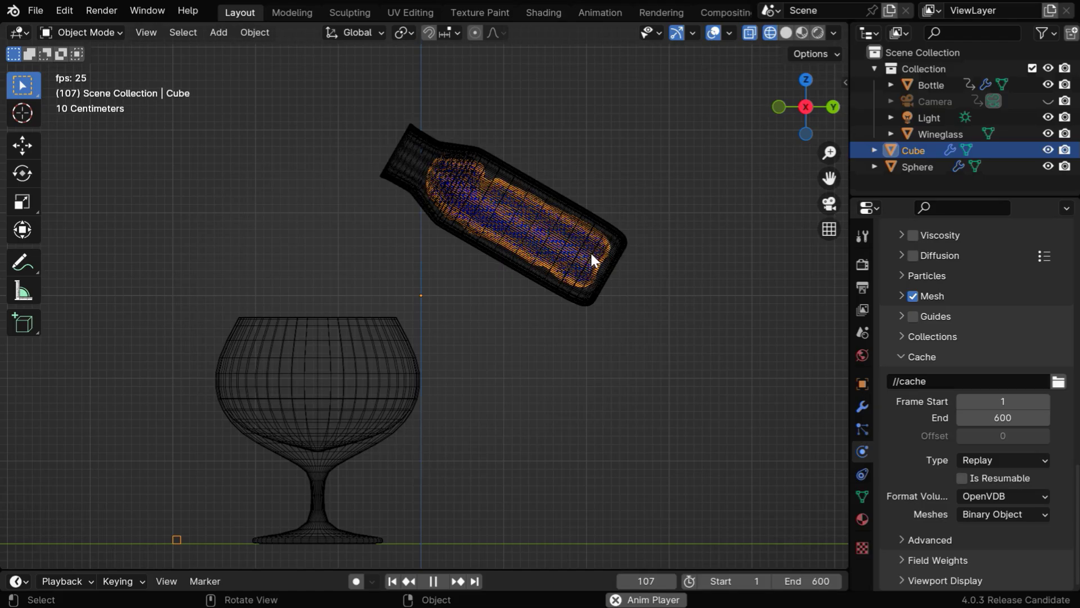
click(433, 581)
click(392, 581)
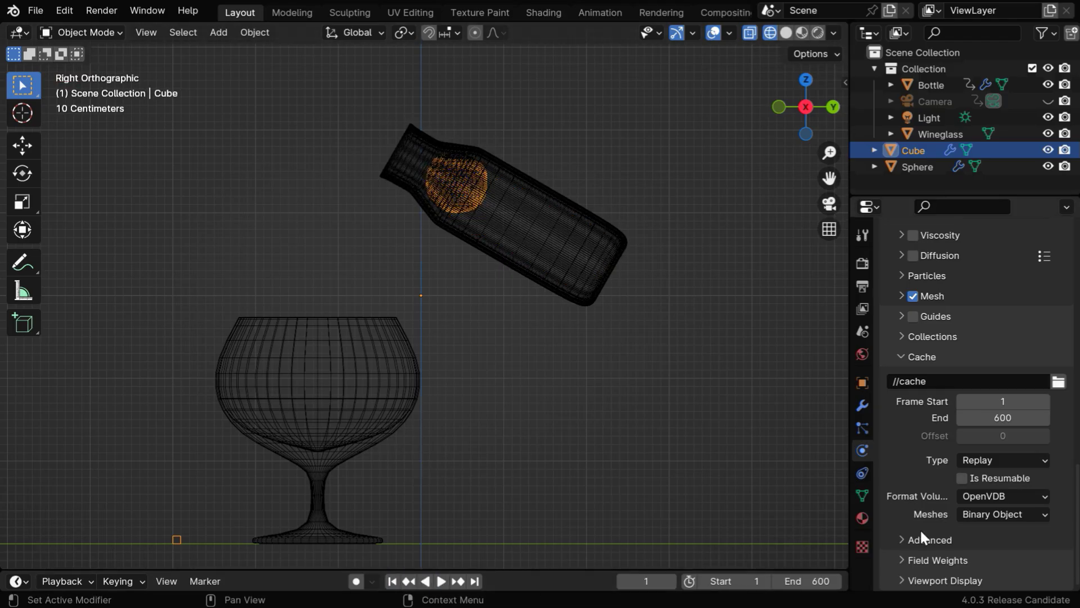
Raise the domain Resolution Divisions from 64 to 128.
scroll(991, 515, up, 10)
scroll(990, 513, up, 8)
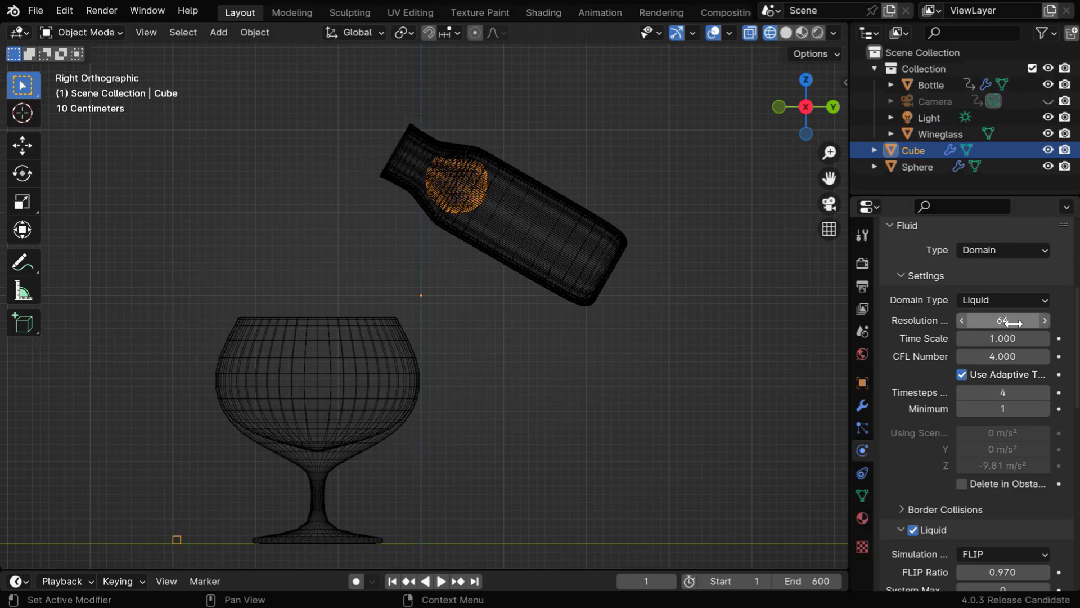
click(1003, 322)
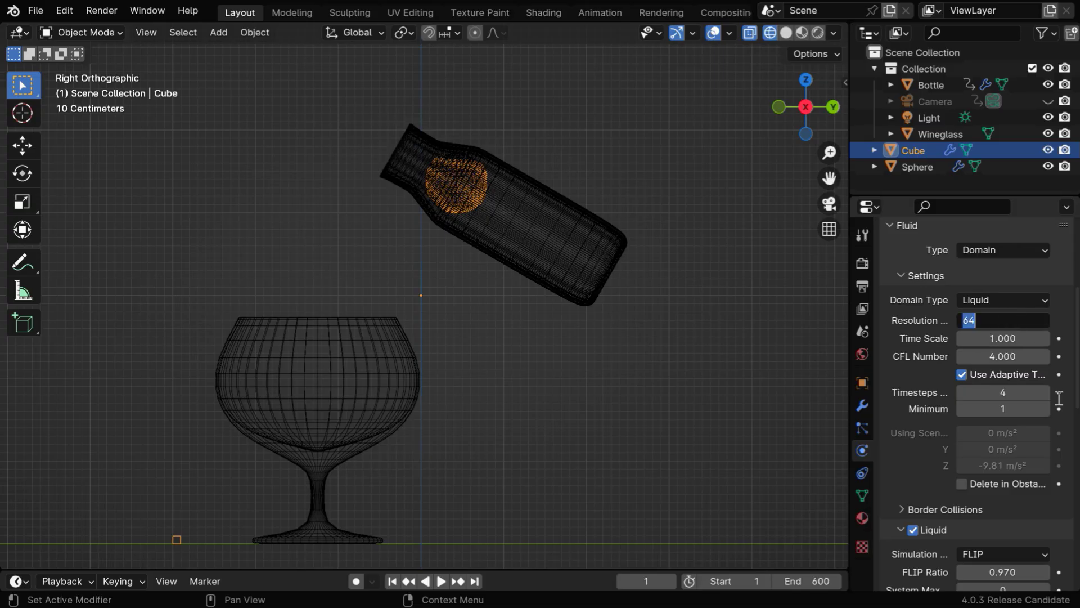
text(128)
key(Return)
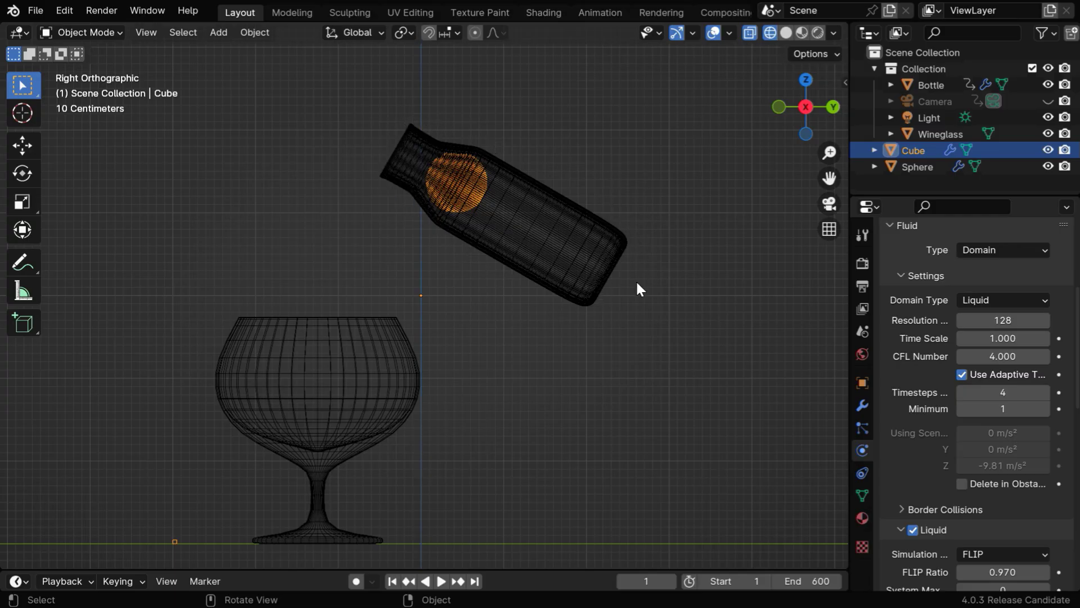
Remove the bottle's fluid physics, duplicate it in place scaled by 1.1, and toggle its visibility to check.
click(543, 249)
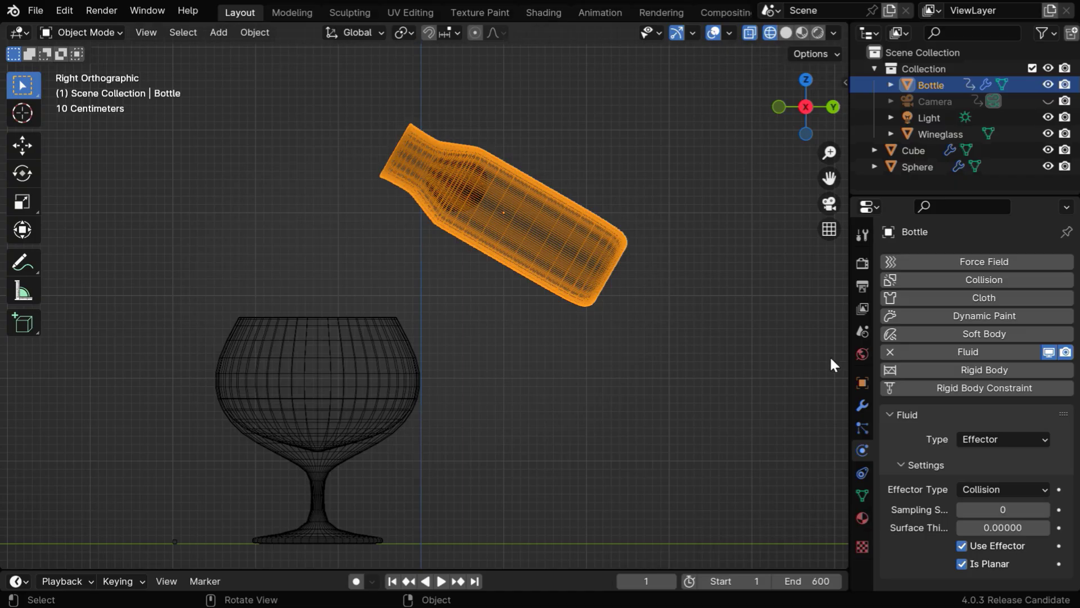
click(890, 352)
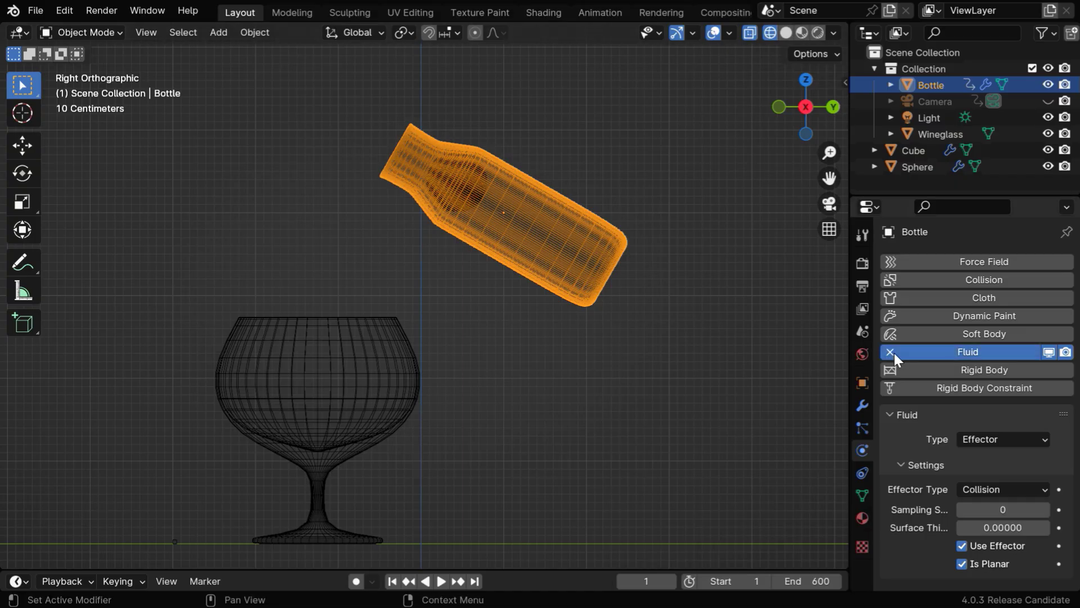
key(shift+d)
right_click(545, 254)
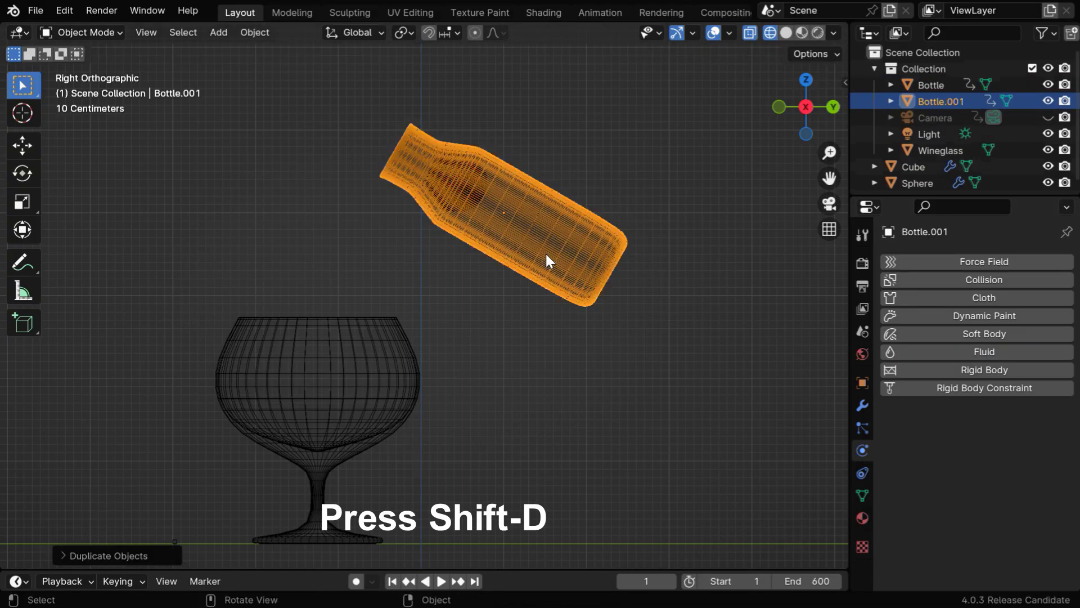
text(s1.1)
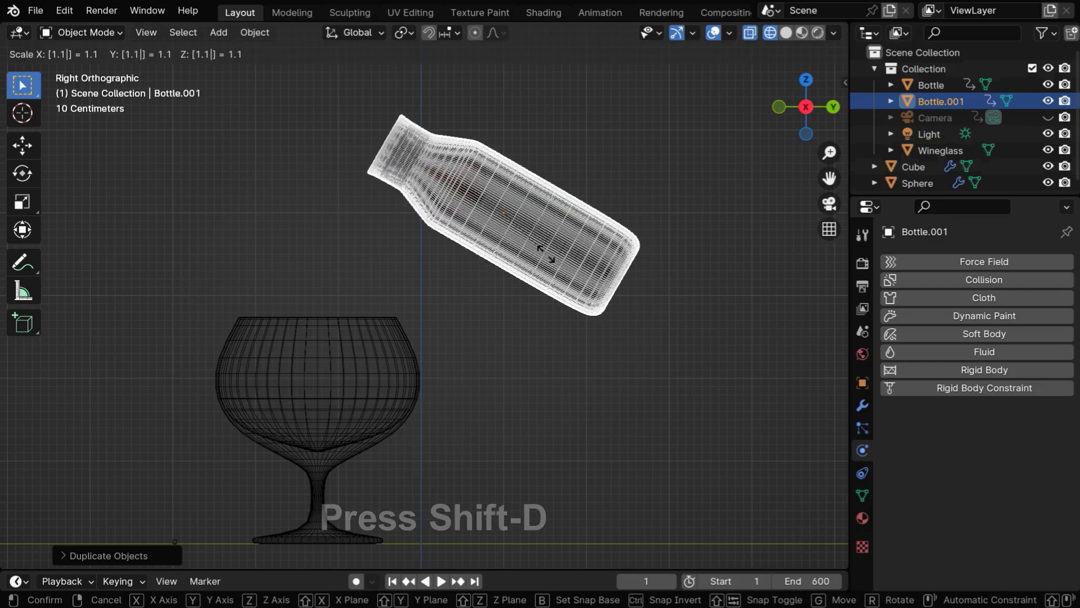
key(Return)
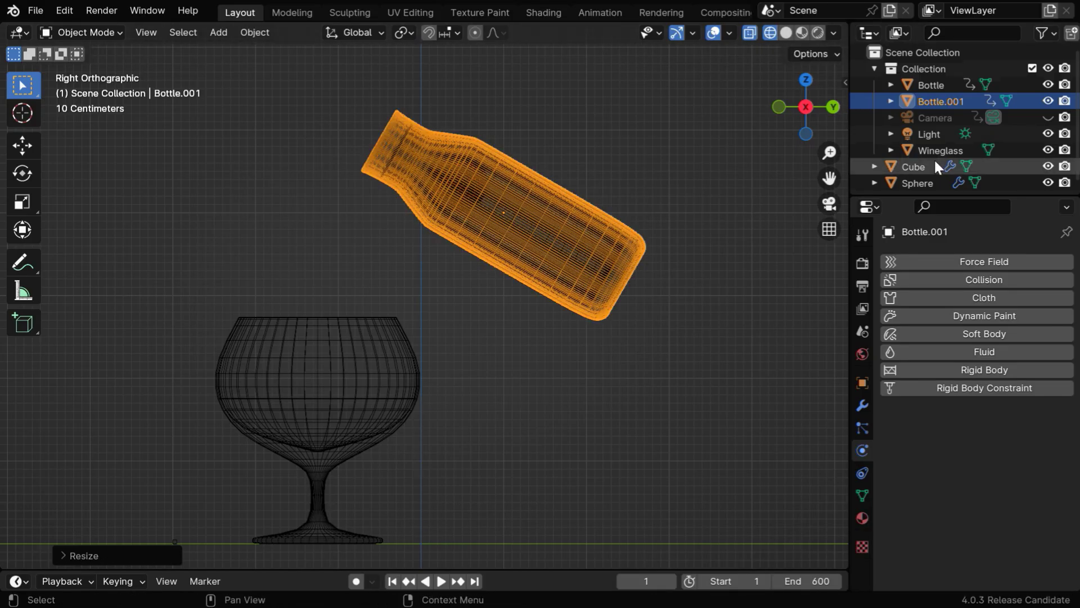
click(1047, 101)
click(1047, 101)
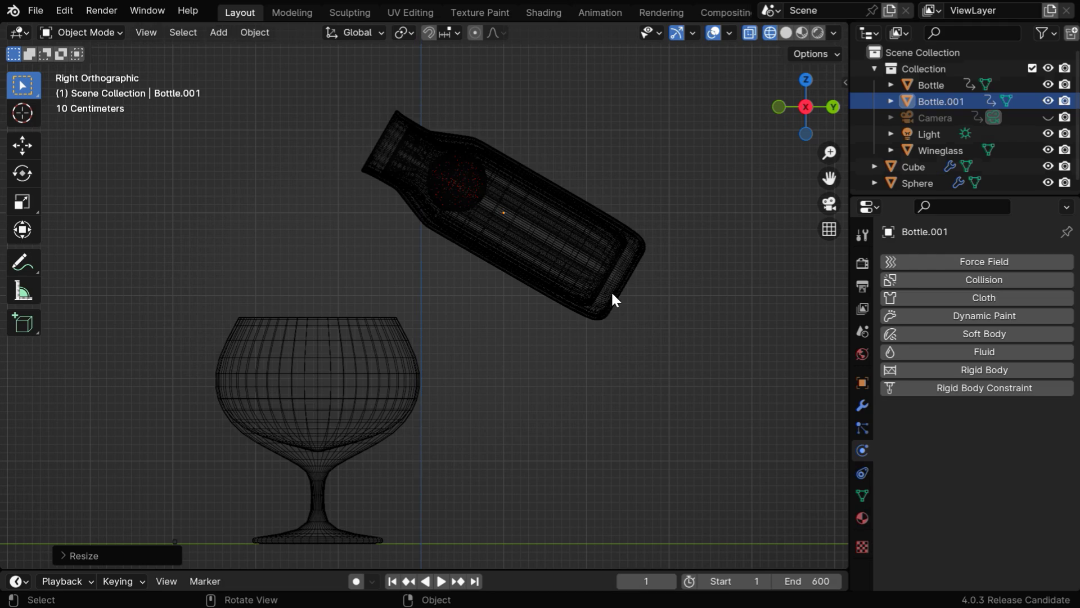
In Object properties, set Bottle.001's Z scale to 1.1.
click(860, 384)
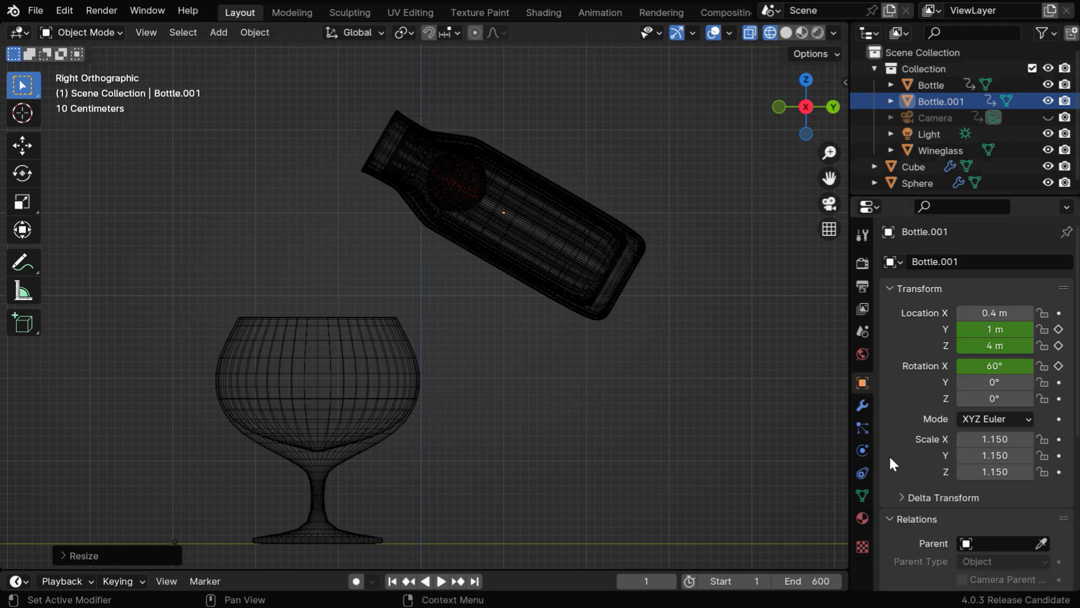
click(1004, 472)
text(1.1)
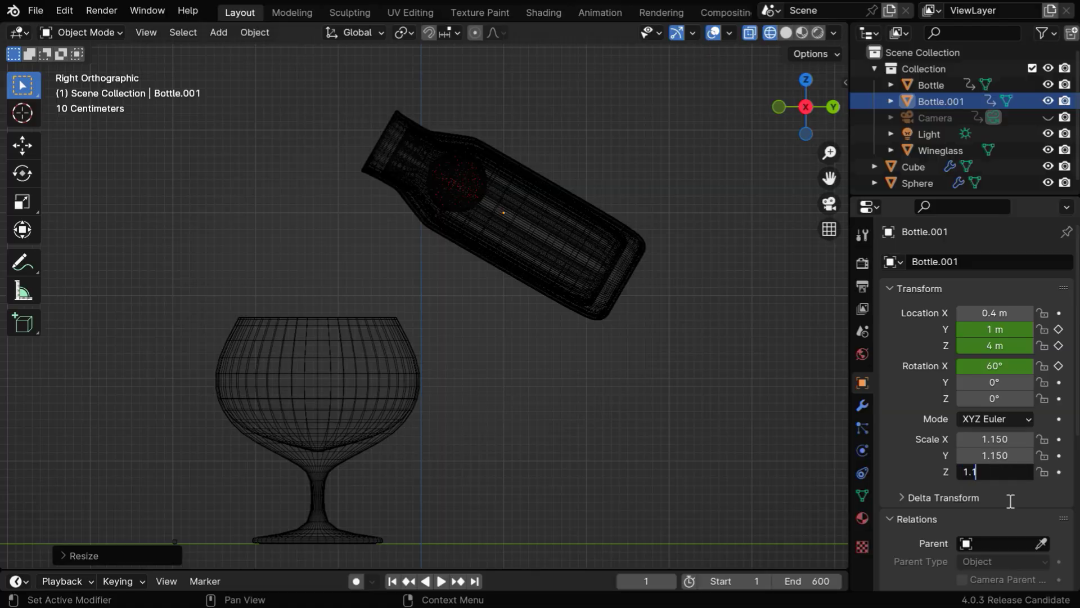
key(Return)
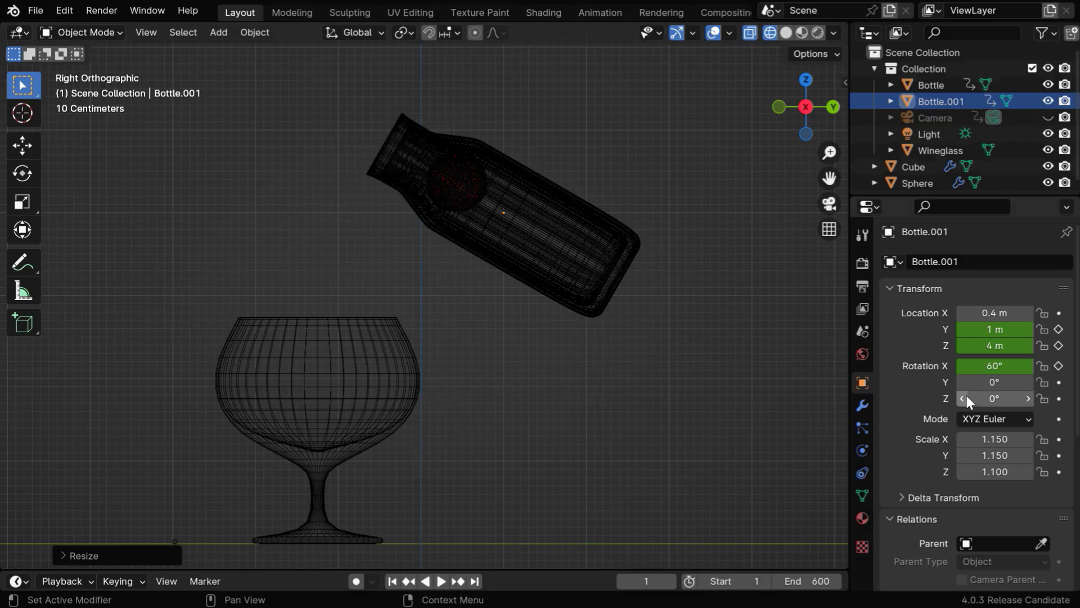
Clear Bottle.001's location and rotation keyframes and set Rotation X to 0.
right_click(997, 346)
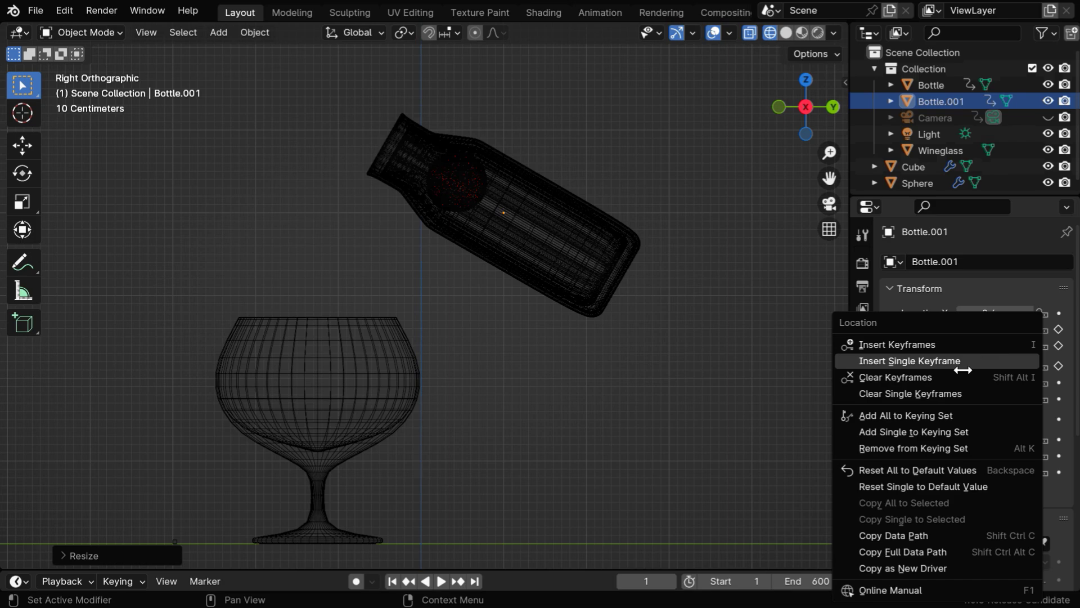
click(934, 380)
right_click(987, 366)
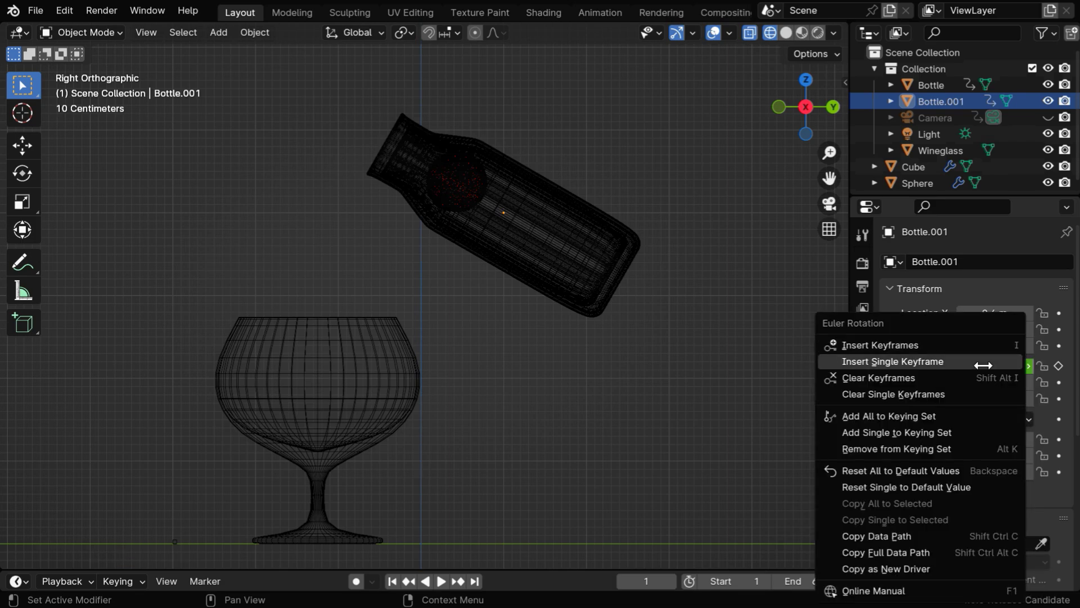
click(900, 376)
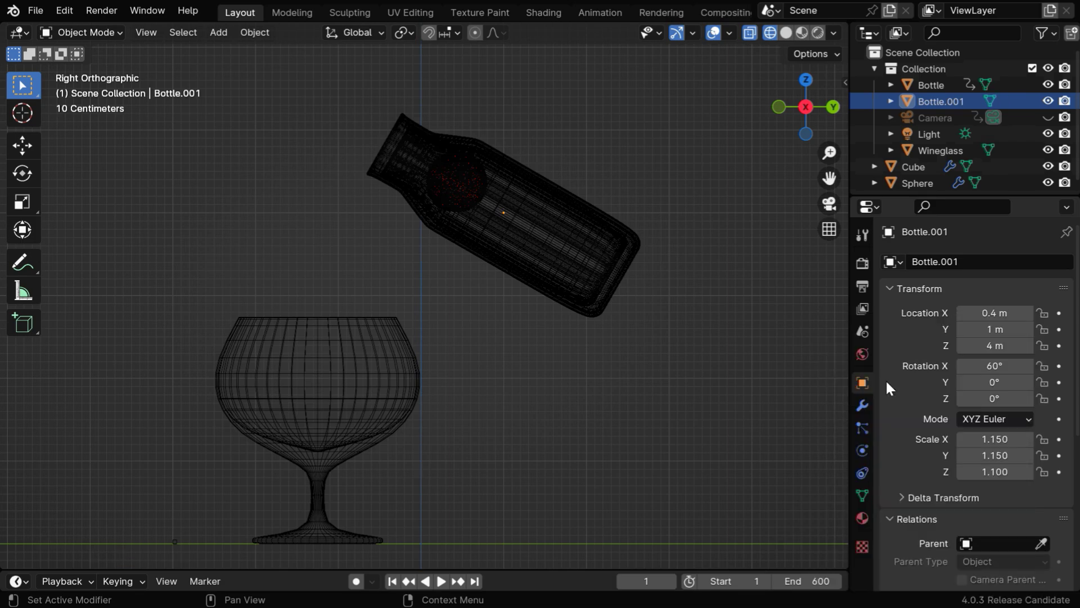
click(995, 366)
text(0)
key(Return)
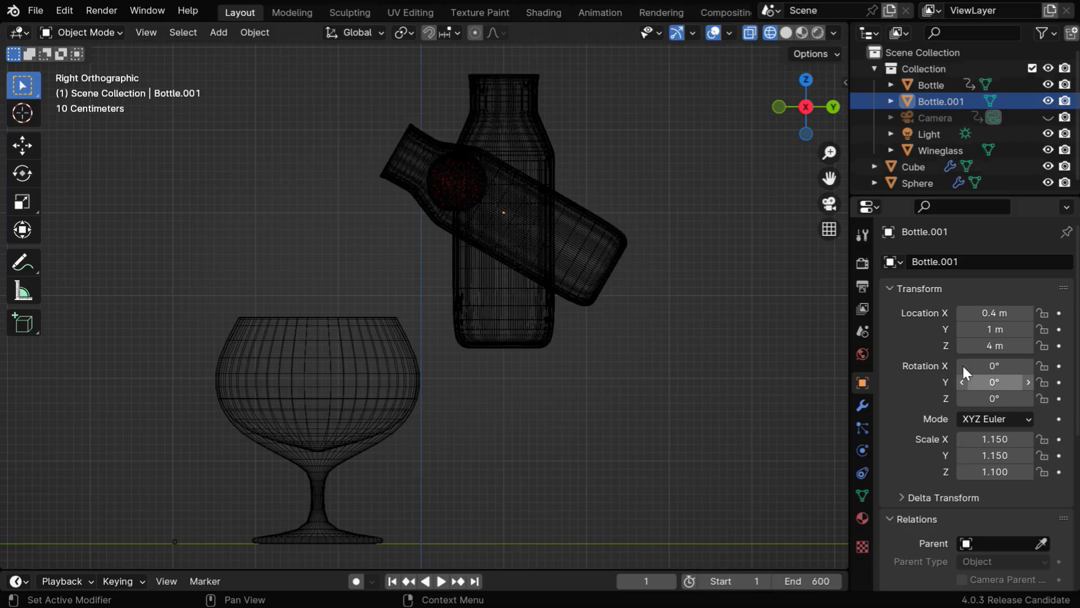
In Edit Mode with X-ray, delete Bottle.001's top ring of vertices, then return to Object Mode.
click(786, 34)
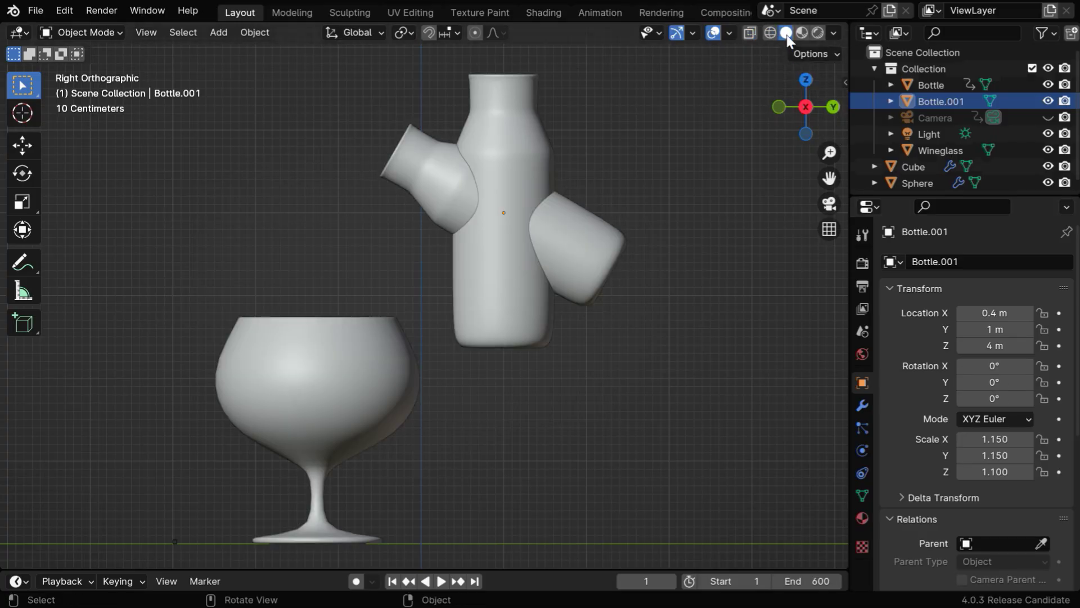
click(514, 119)
key(KP_Decimal)
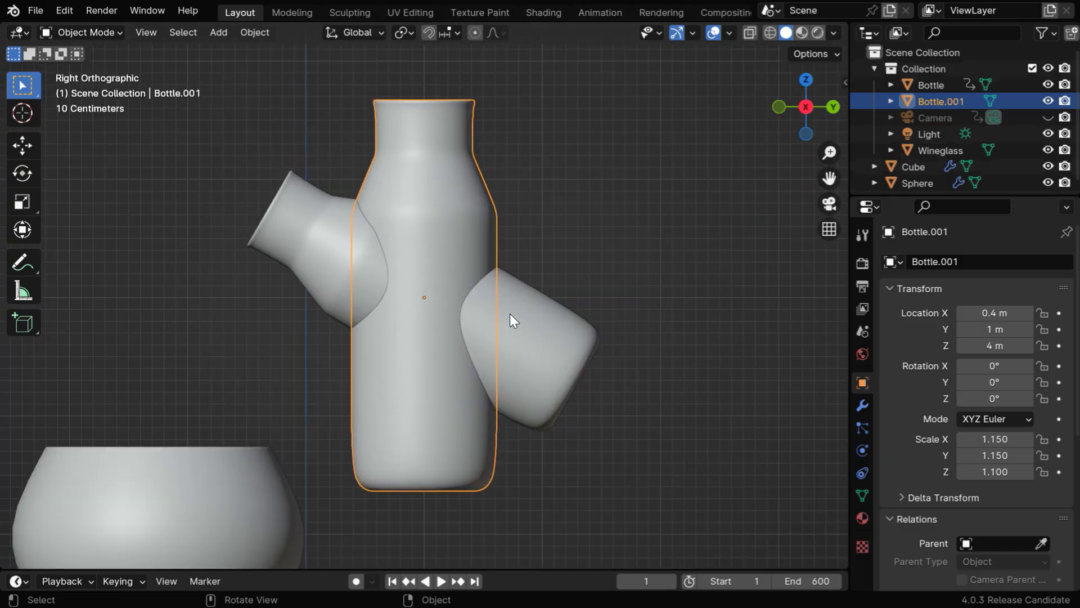
click(105, 31)
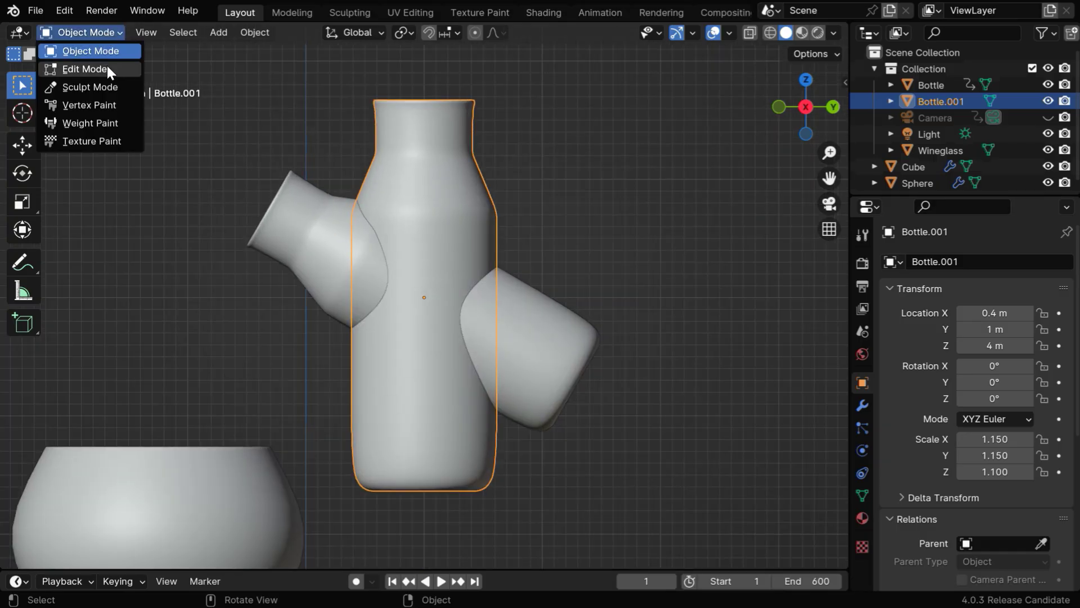
click(106, 63)
click(811, 33)
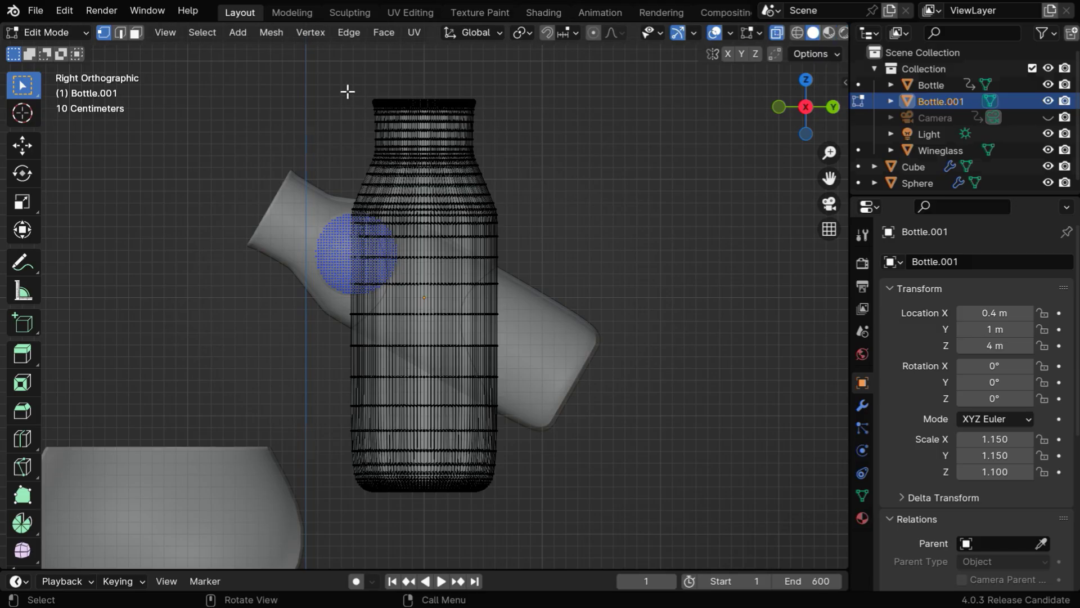
drag(348, 92, 501, 108)
key(x)
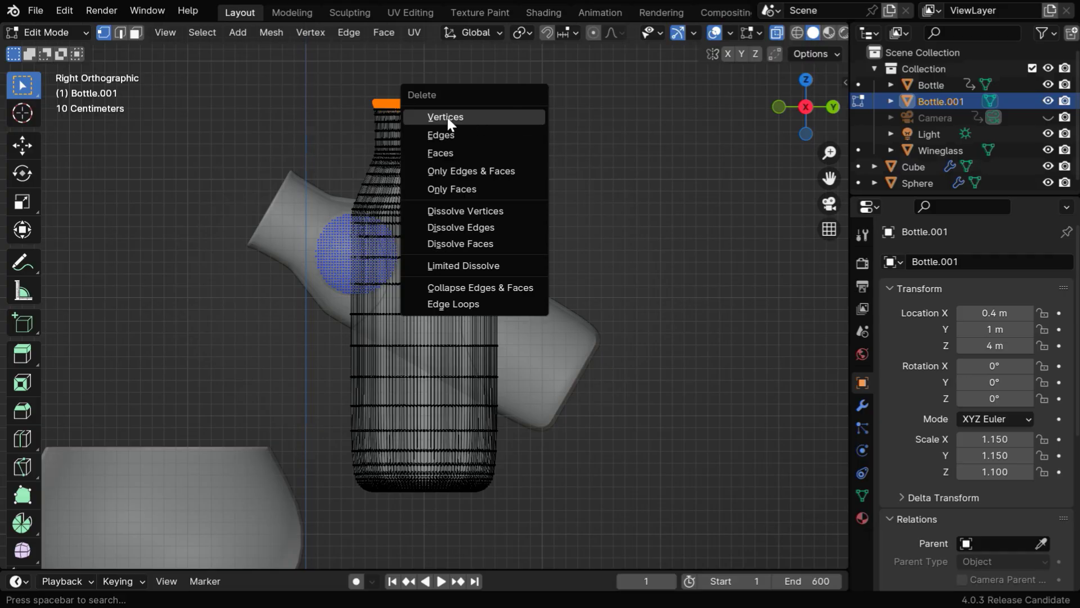
click(486, 116)
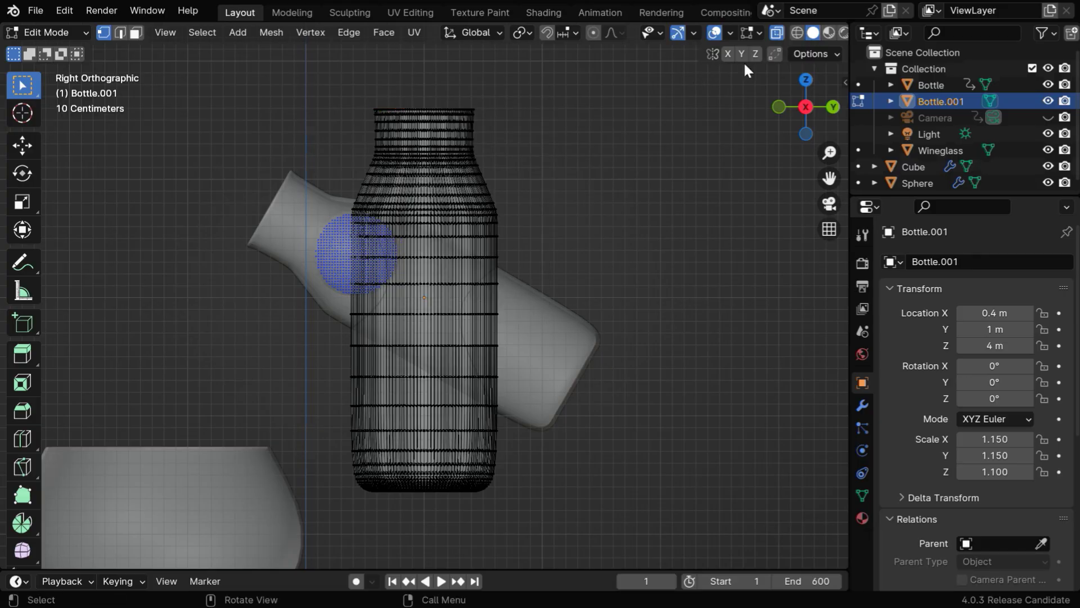
click(777, 33)
click(54, 33)
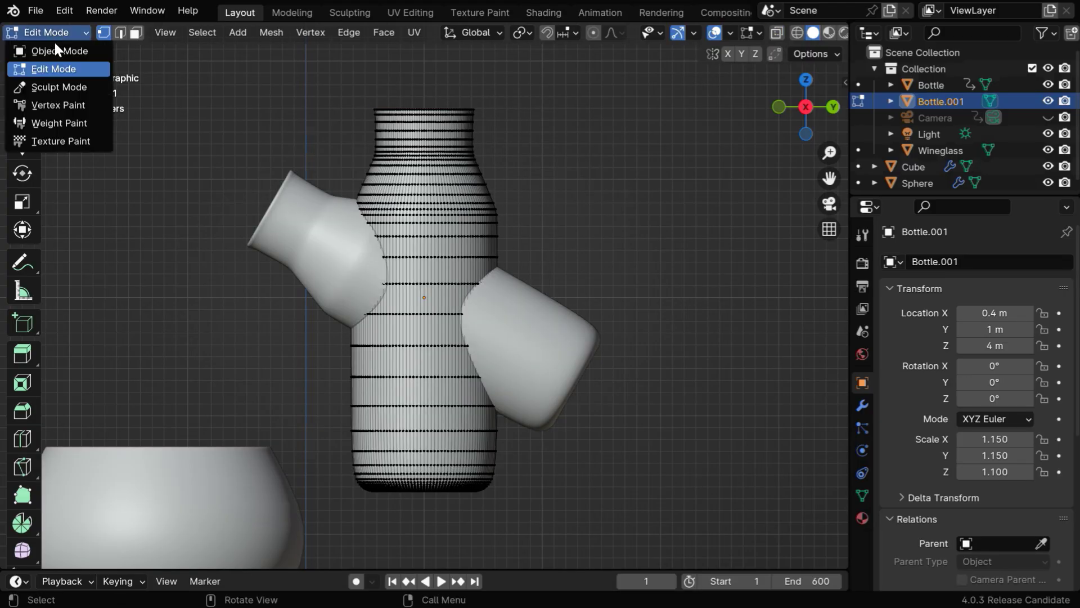
click(56, 51)
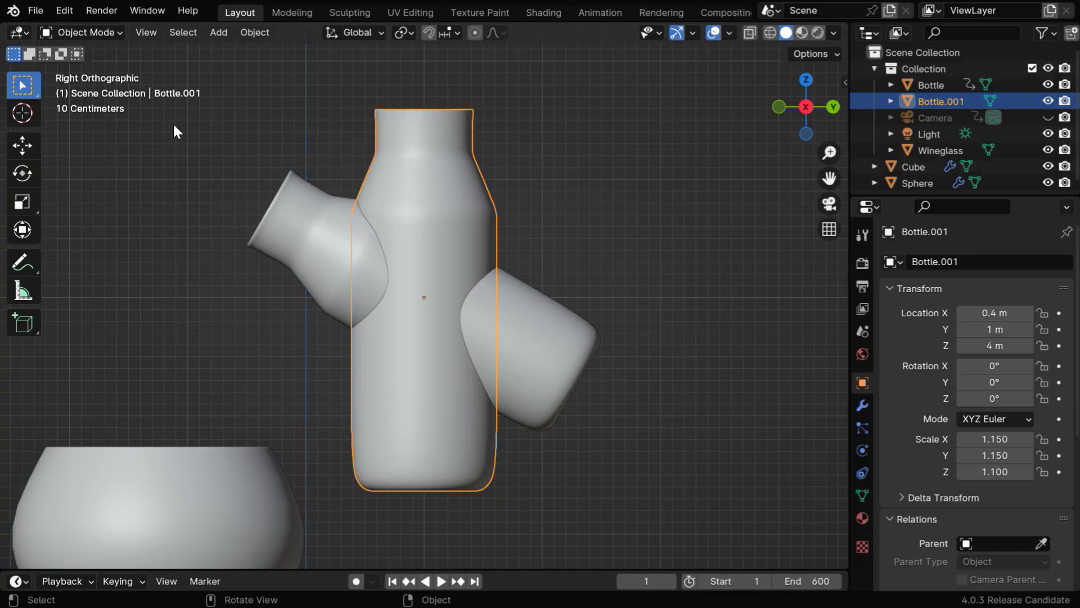
Restore the bottle's X rotation to 60° and switch the viewport to wireframe shading.
click(996, 366)
text(60)
key(Return)
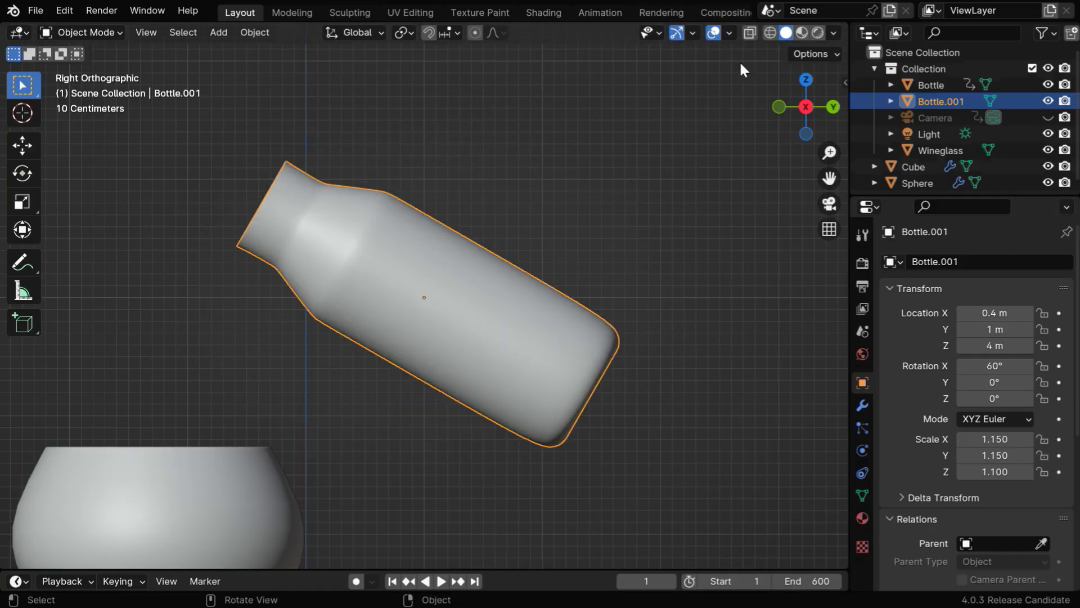
click(770, 34)
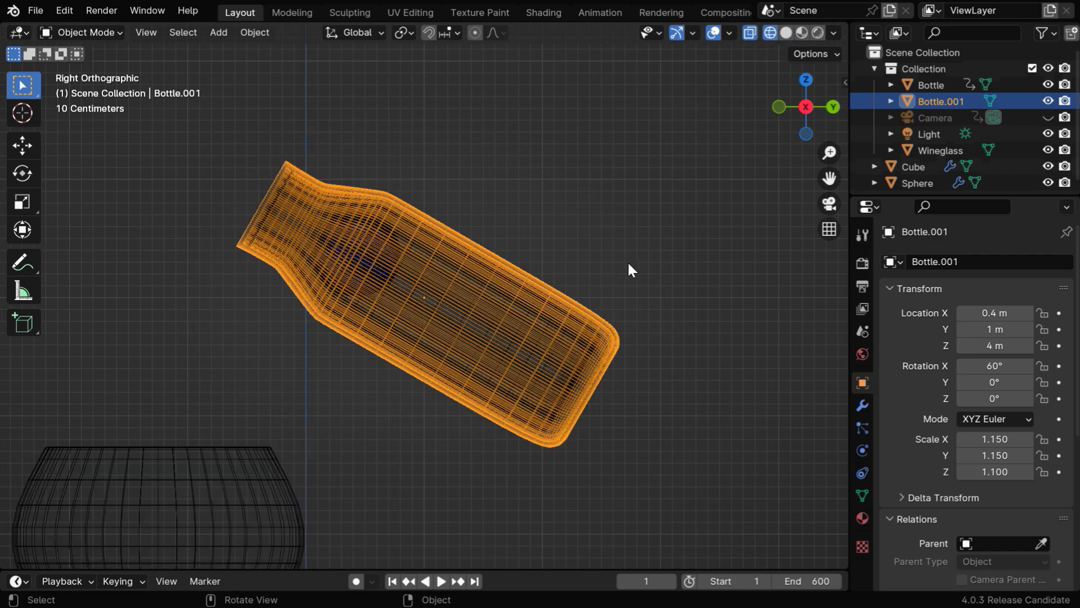
Set Bottle.001's Z scale to 1.05, toggling its visibility to compare it with the bottle.
click(1050, 100)
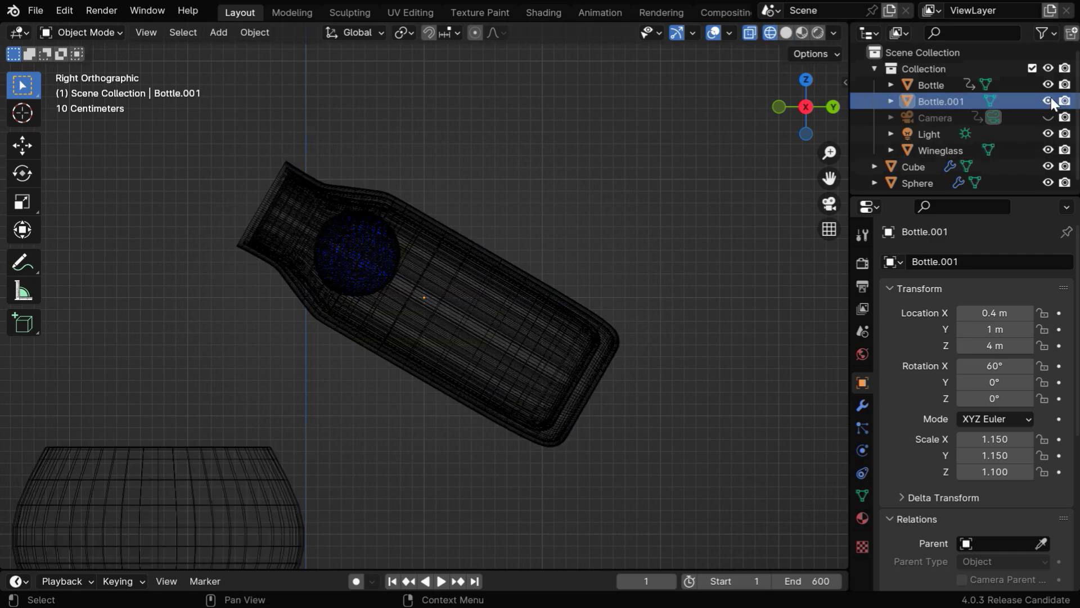
click(1049, 100)
click(1050, 100)
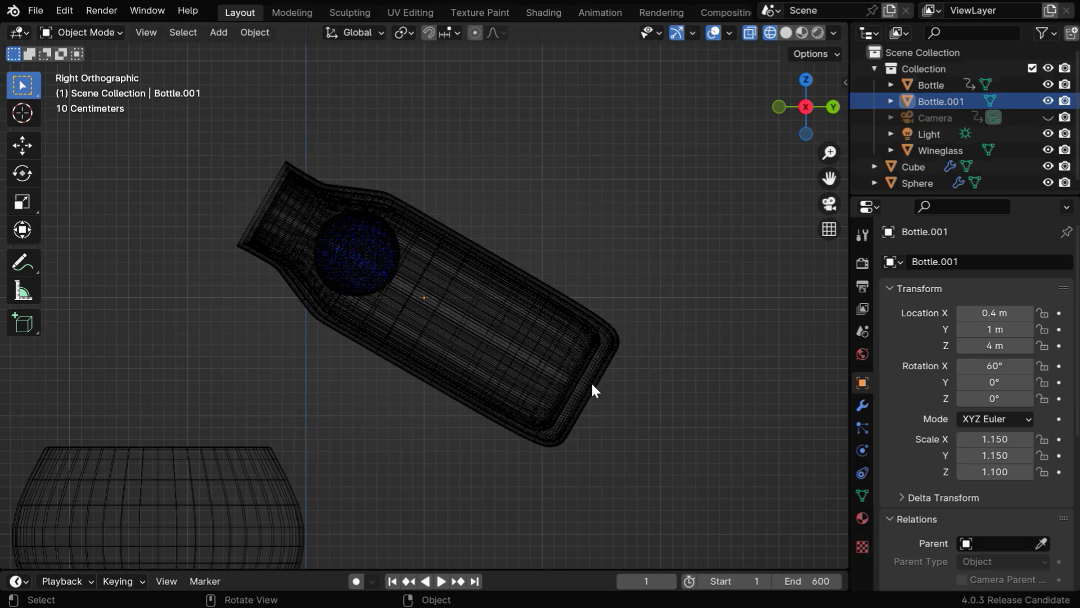
click(1007, 472)
text(1)
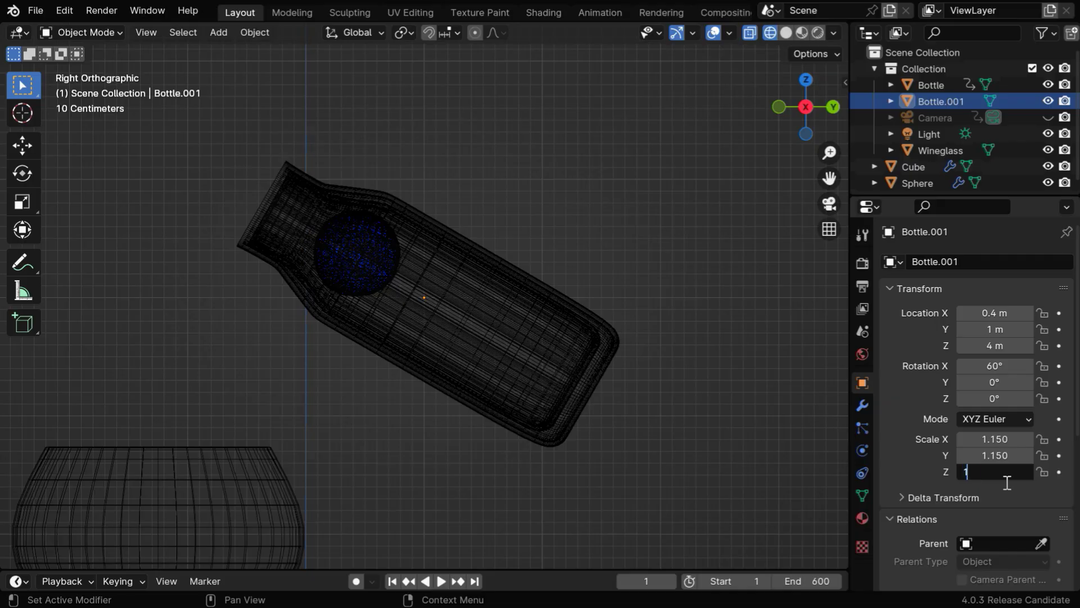
text(.05)
key(Return)
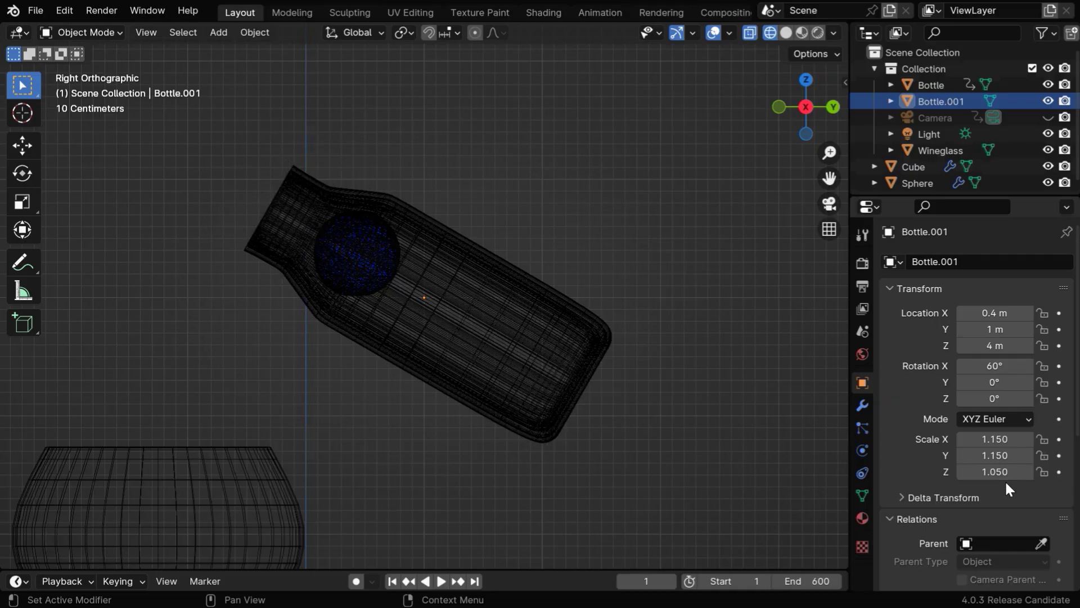
click(1048, 100)
click(1049, 100)
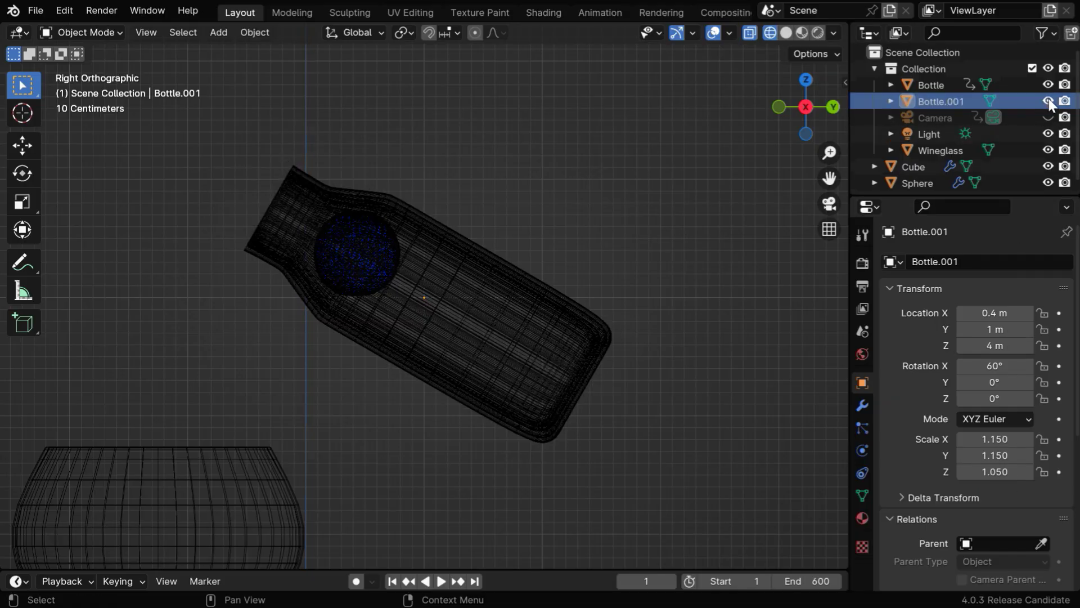
click(1048, 100)
click(1046, 99)
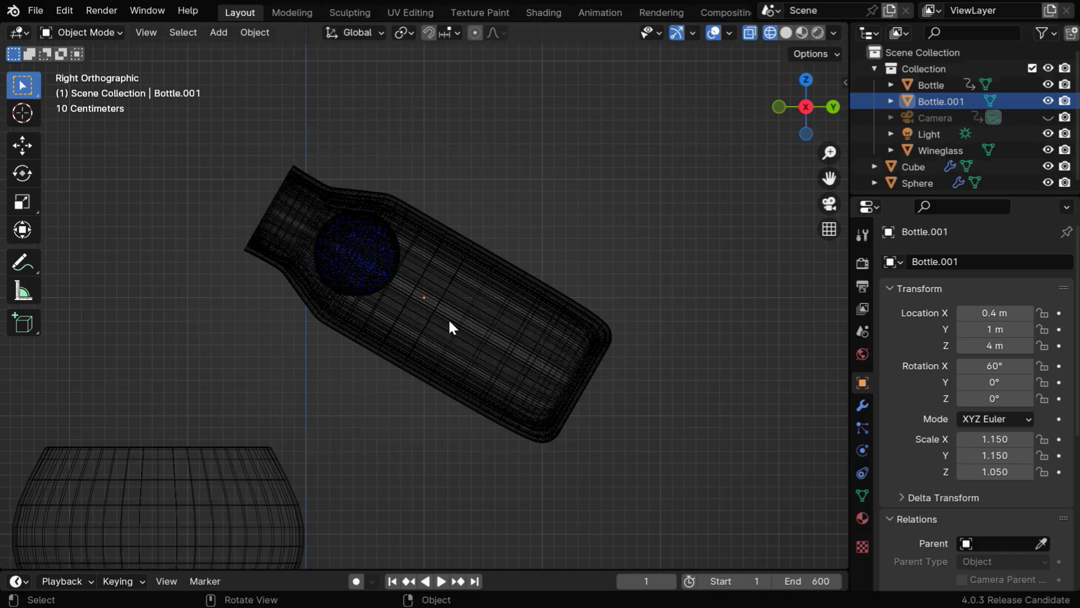
Parent Bottle.001 to Bottle with Object (Keep Transform), then reselect only Bottle.001.
click(602, 332)
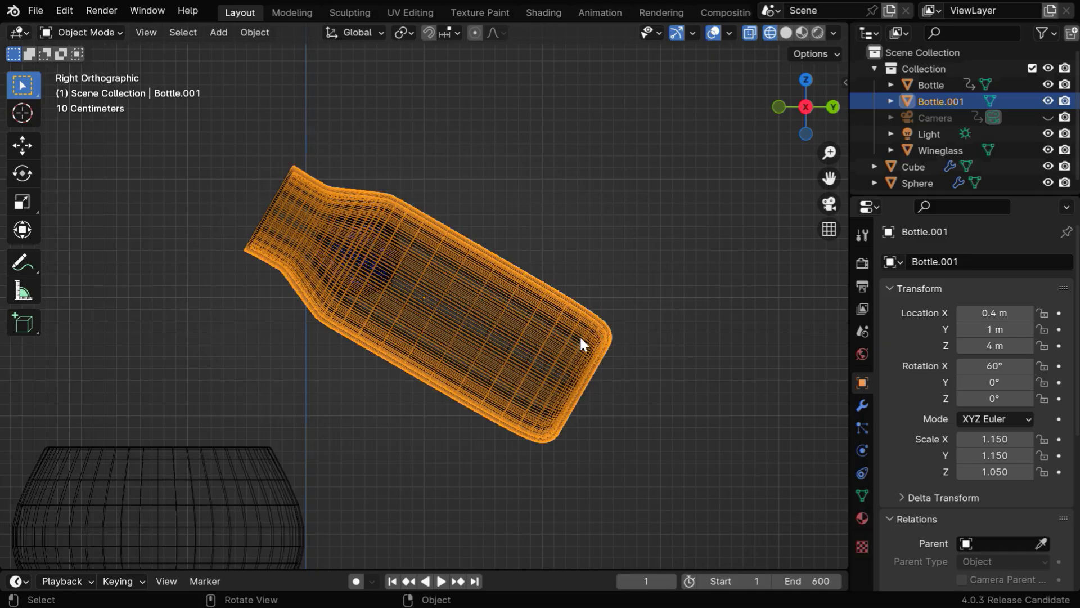
shift+click(525, 343)
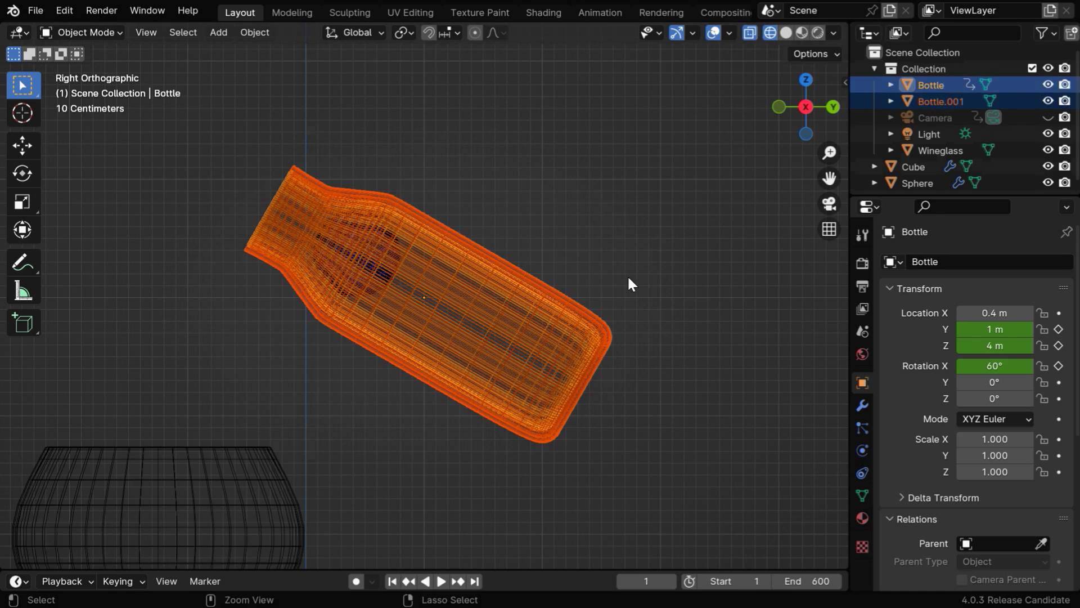
key(ctrl+p)
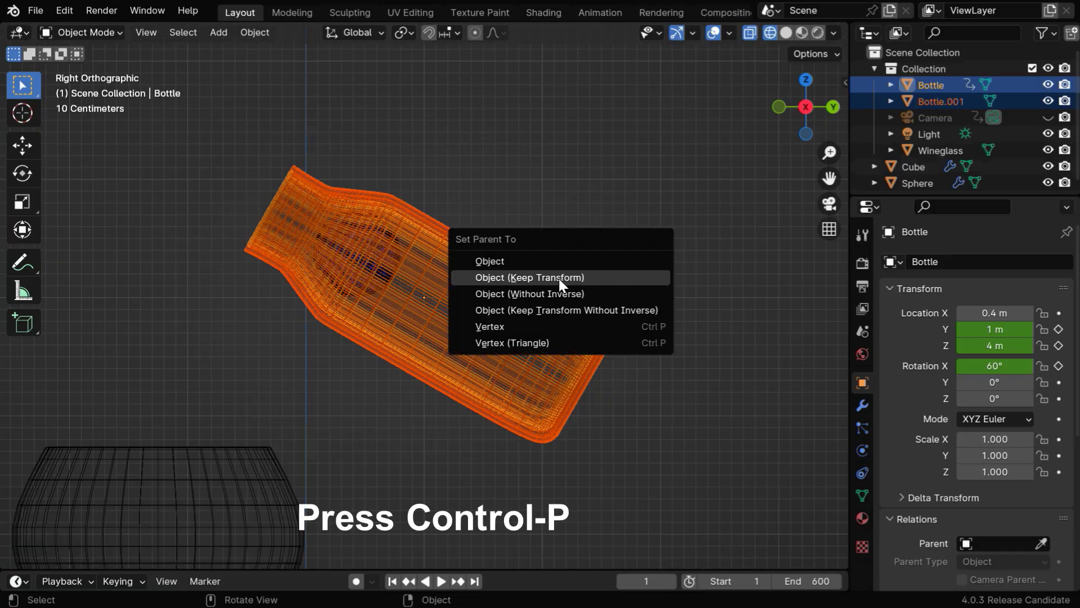
click(581, 278)
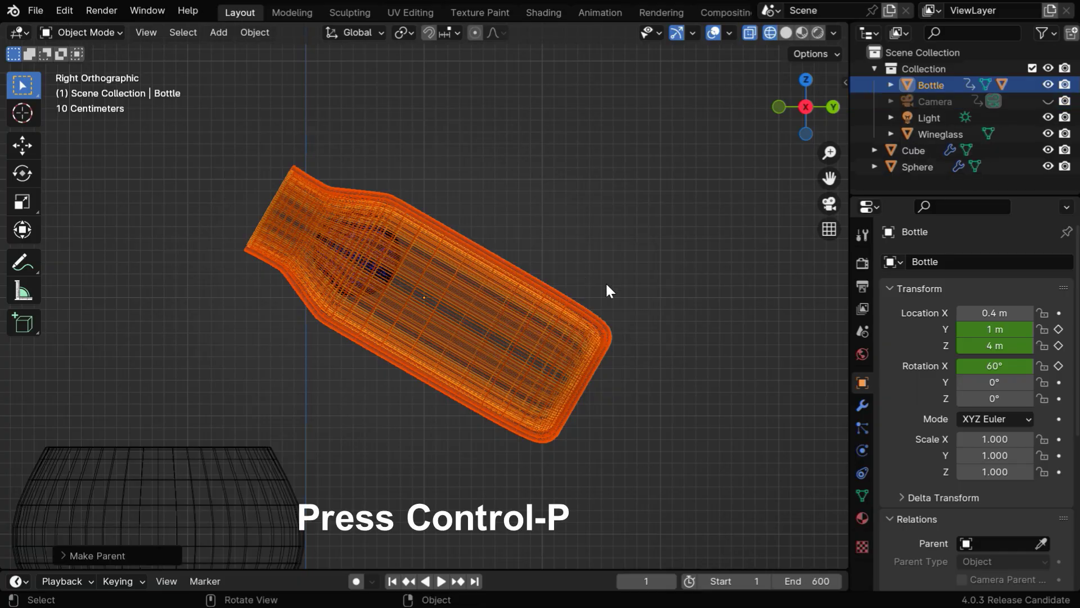
click(608, 337)
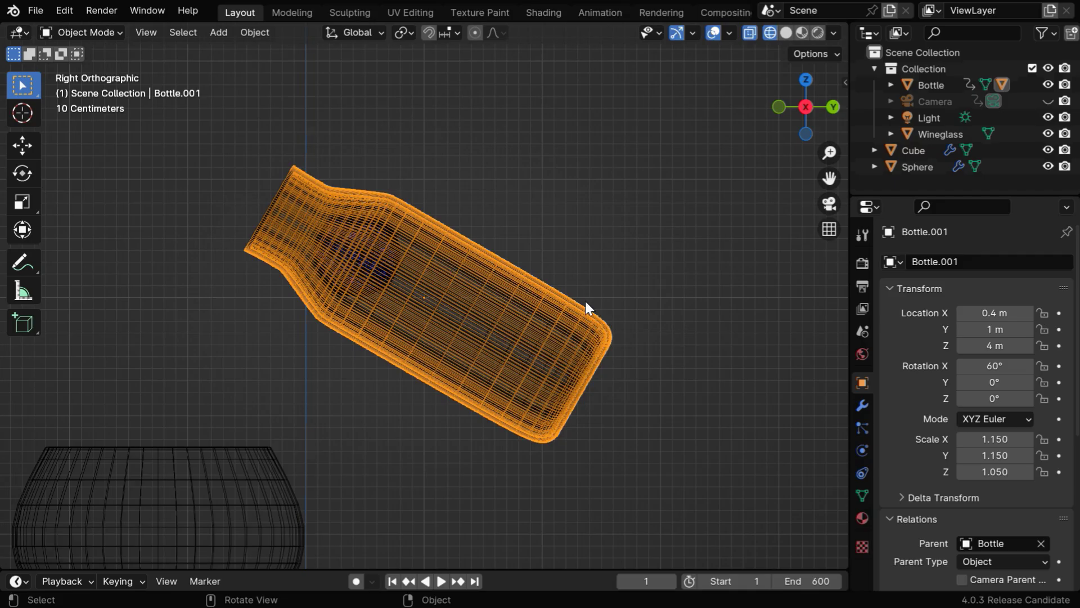
Add Fluid physics to Bottle.001 with type Effector.
click(860, 448)
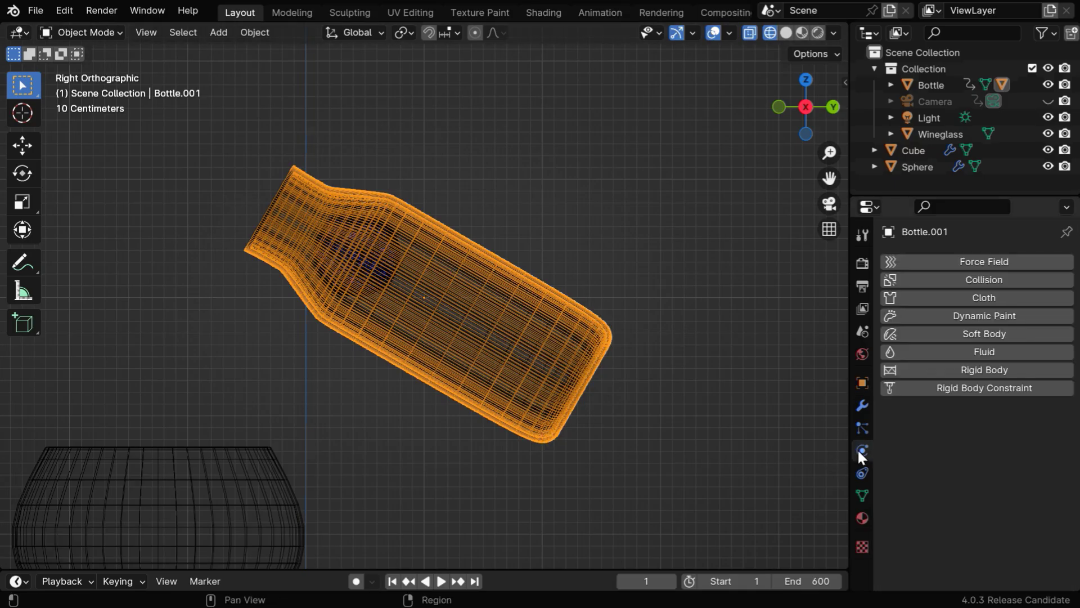
click(964, 353)
click(999, 439)
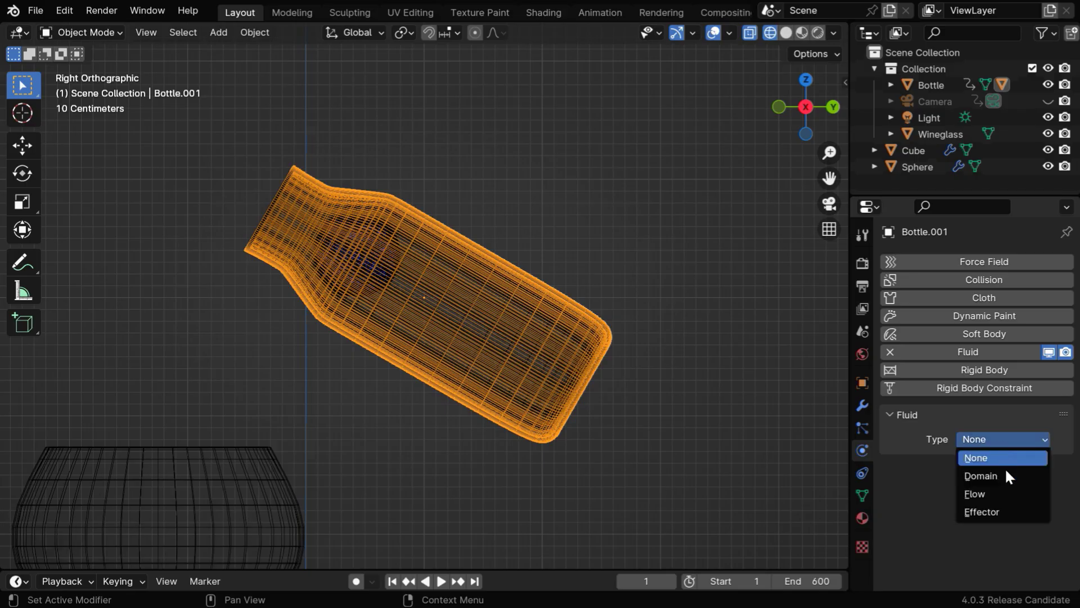
click(1008, 511)
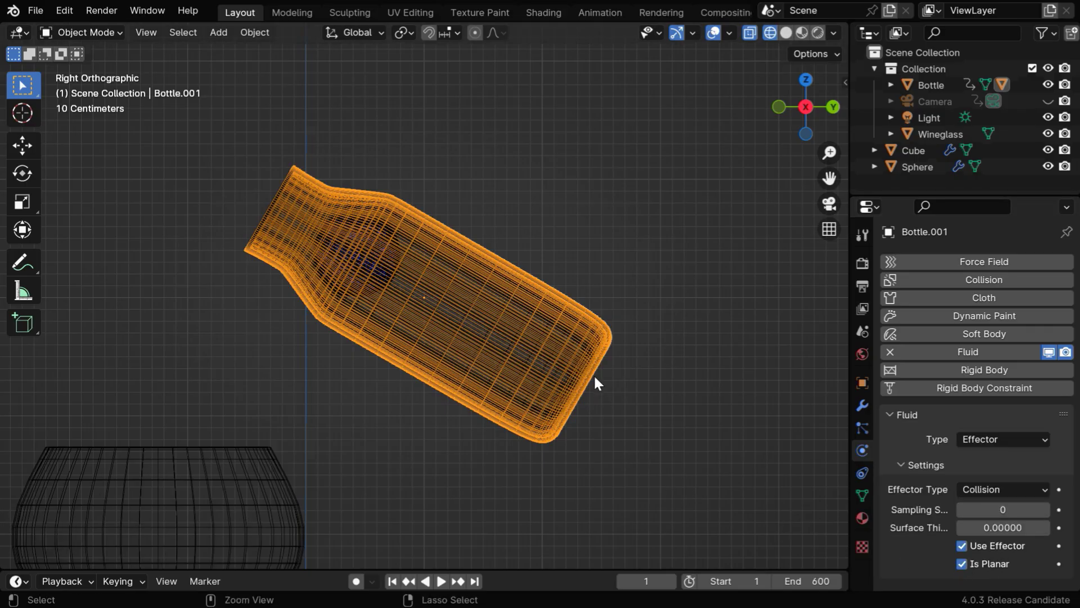
Zoom out and select the wine glass, framing both objects.
ctrl+middle_drag(592, 375, 332, 433)
click(342, 432)
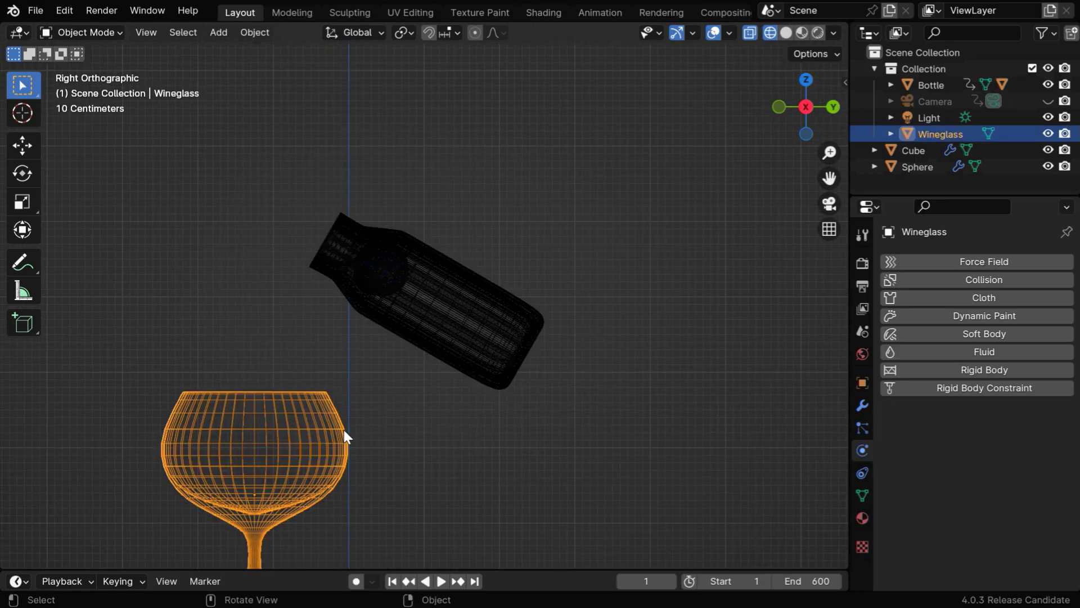
shift+middle_drag(437, 445, 548, 289)
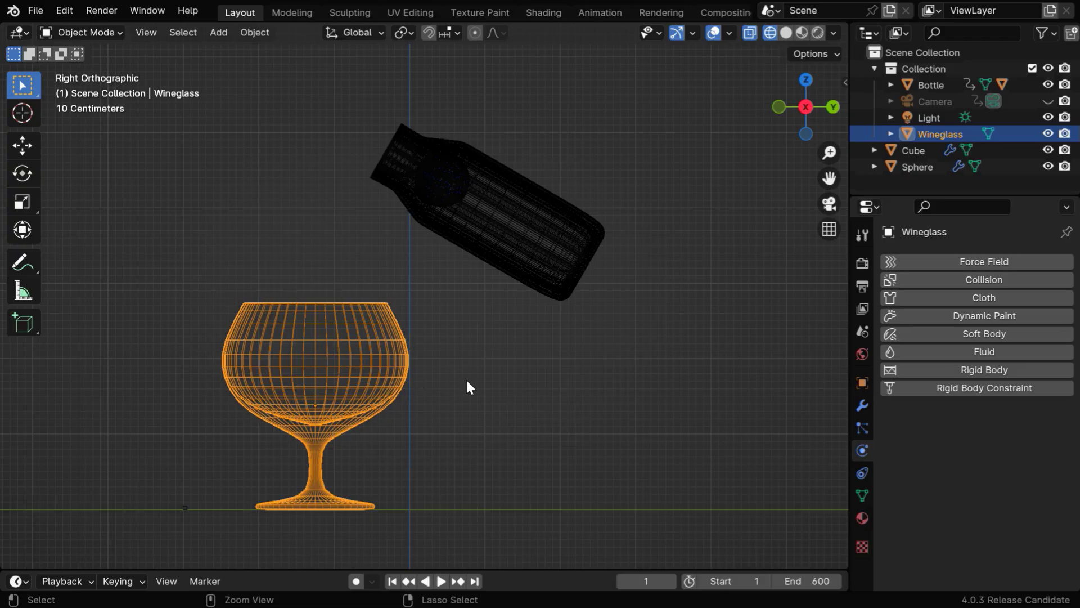
Duplicate the wine glass in place and scale the copy up by 1.1.
ctrl+middle_drag(467, 386, 458, 341)
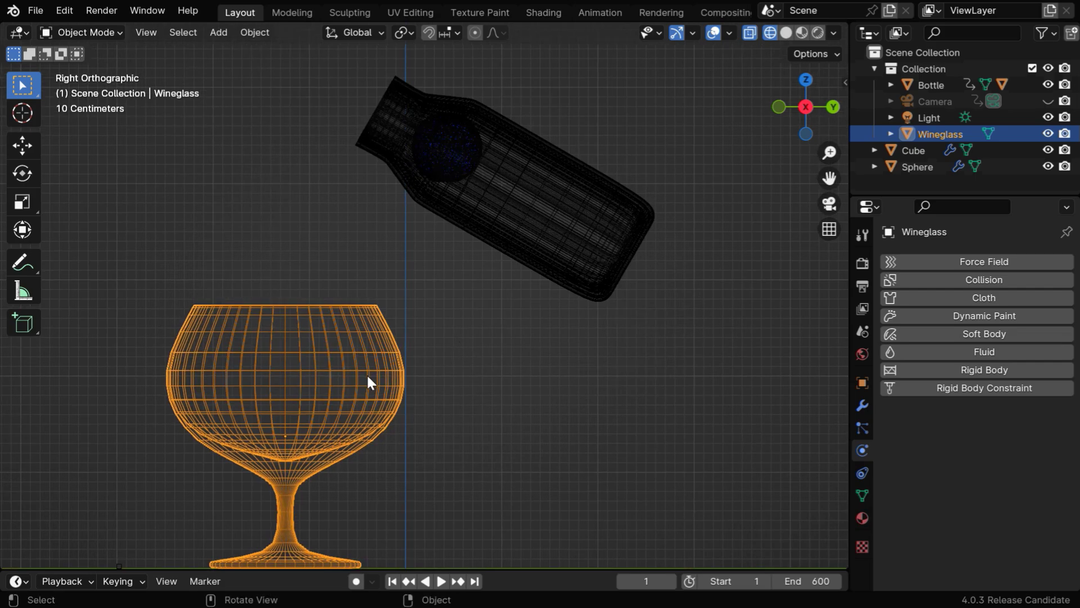
key(shift+d)
right_click(367, 376)
text(s)
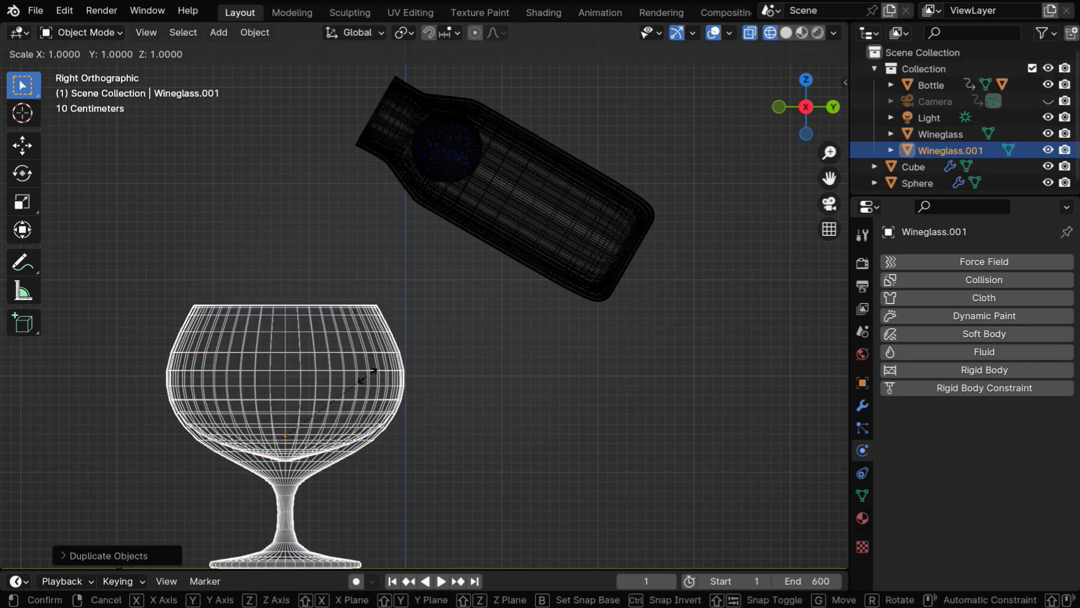
text(1.1)
key(Return)
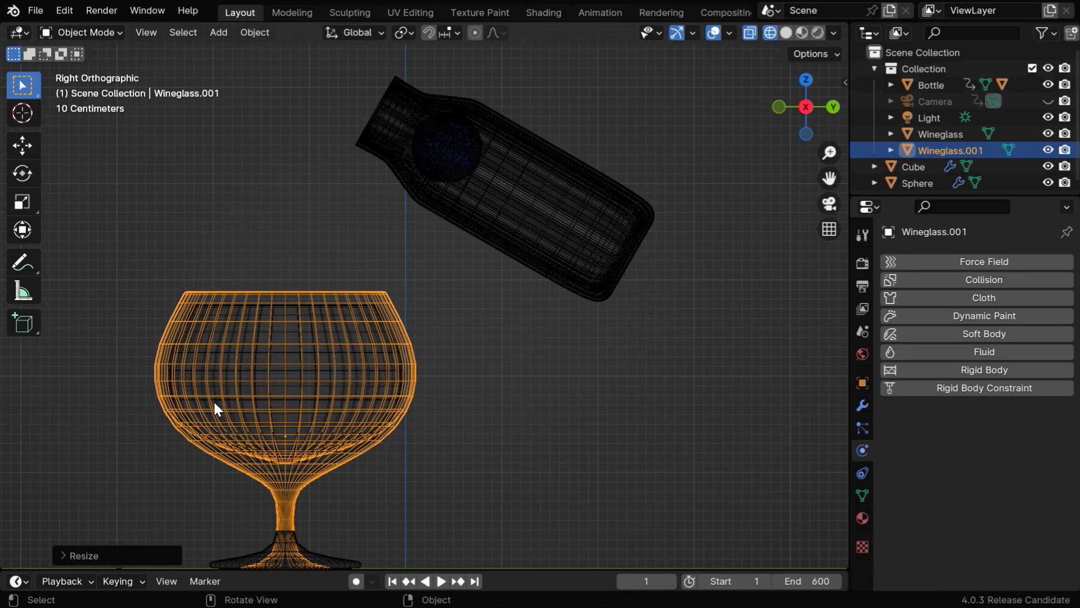
Toggle Wineglass.001's visibility to compare it with the original glass.
click(1048, 150)
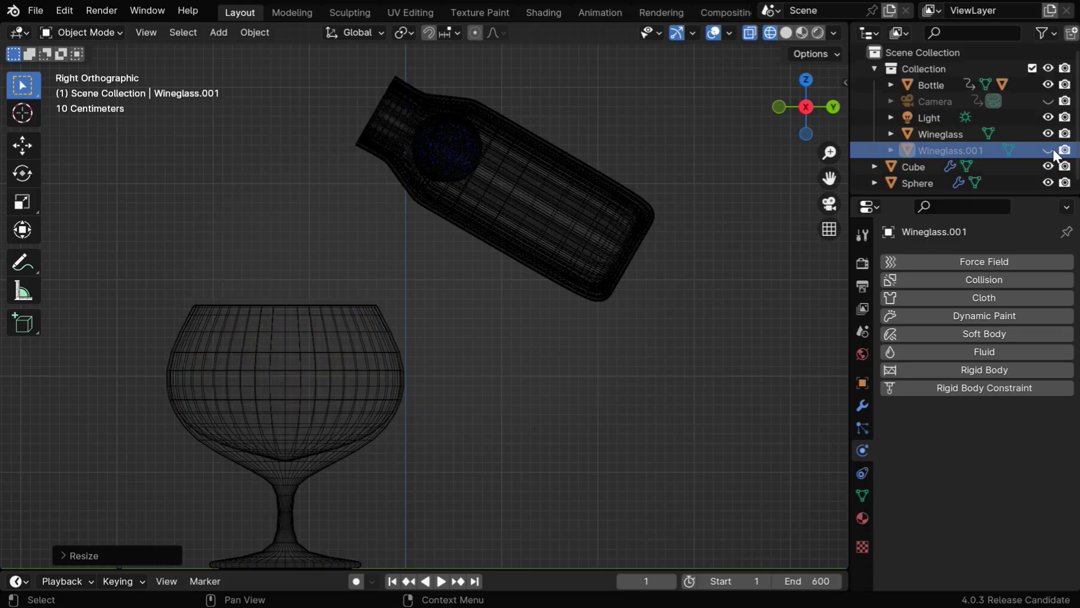
click(1048, 150)
click(1049, 150)
click(1048, 150)
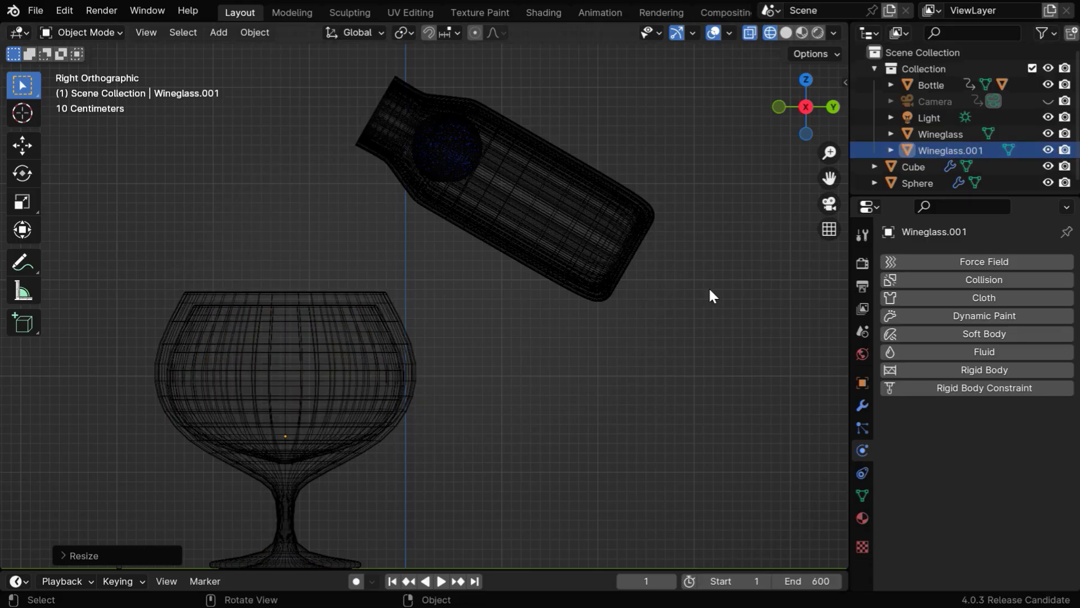
Give Wineglass.001 Fluid physics of type Effector.
click(410, 345)
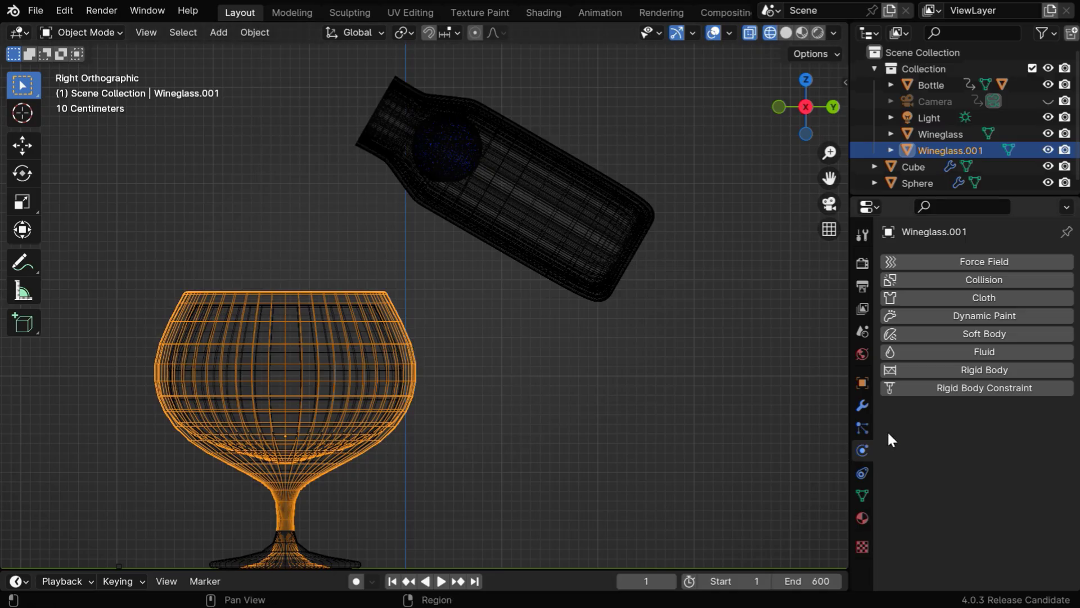
click(977, 351)
click(1012, 439)
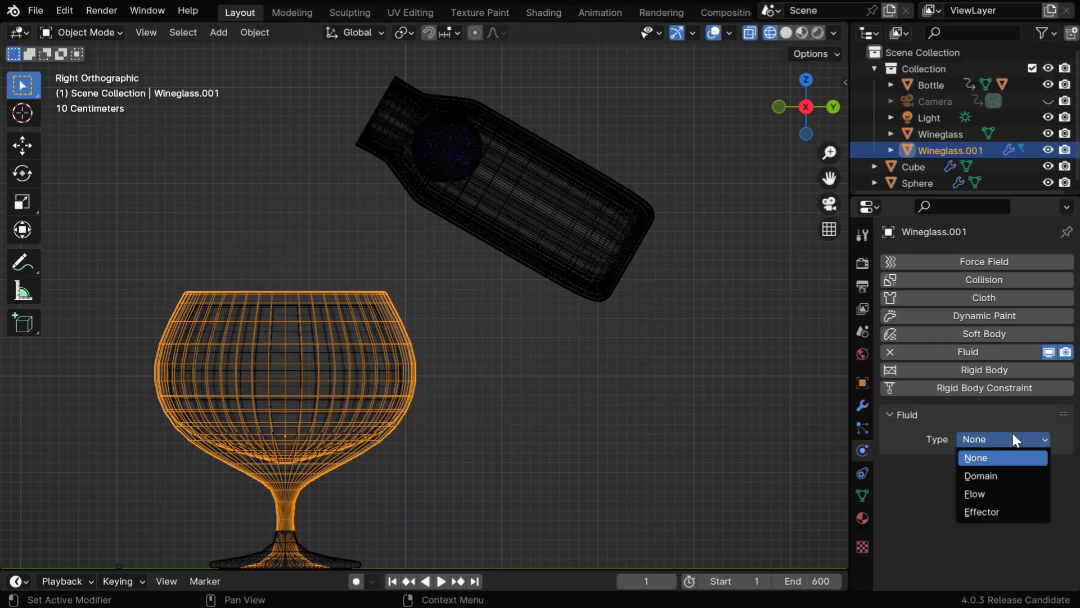
click(1004, 510)
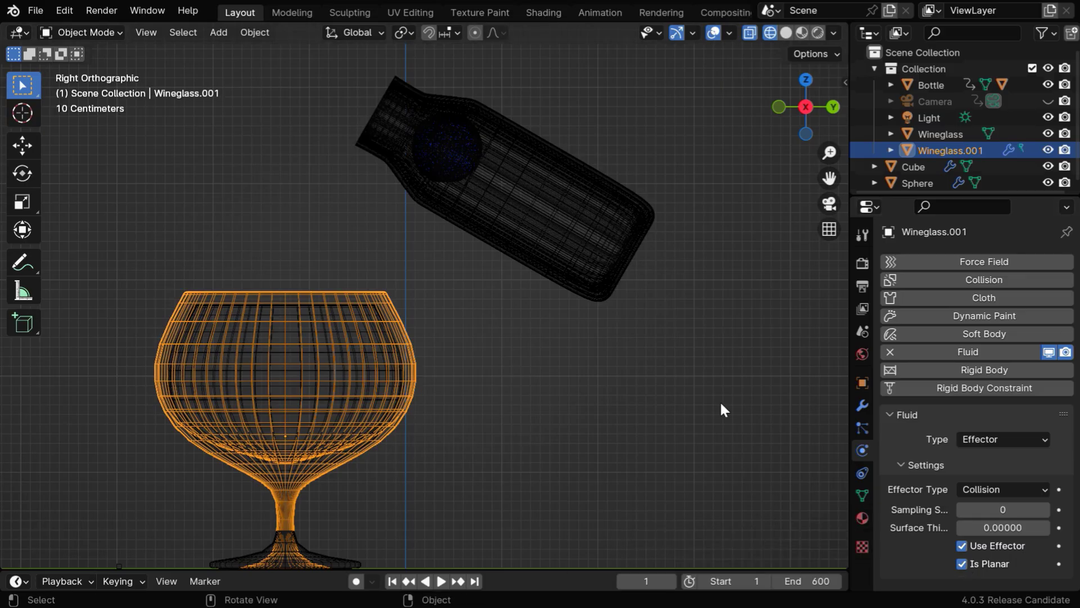
Cycle the selection on the bottle until the Cube domain inside it is selected.
click(456, 170)
click(456, 170)
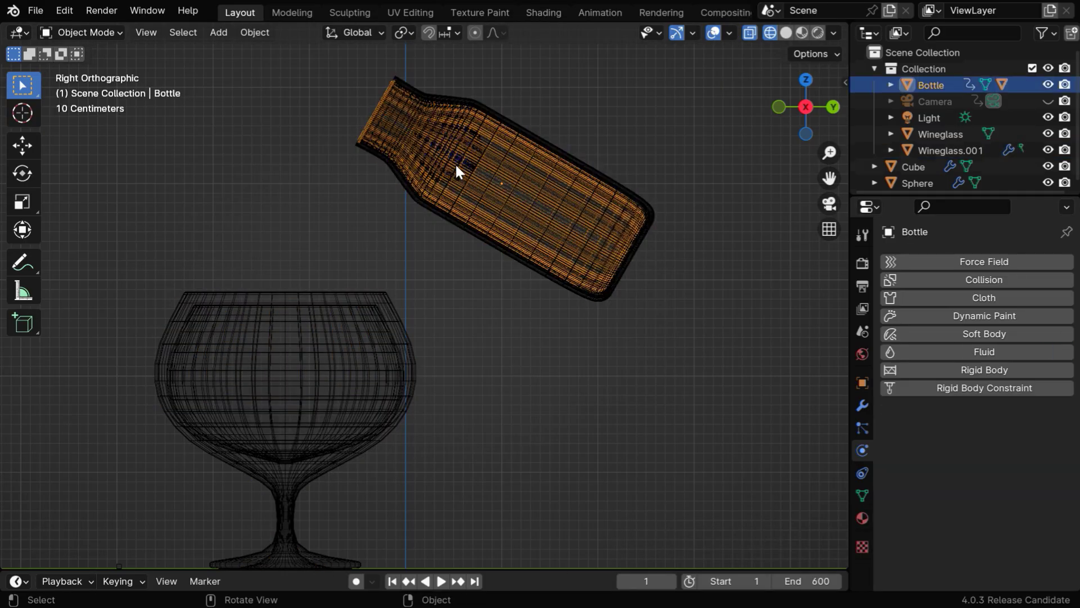
click(456, 171)
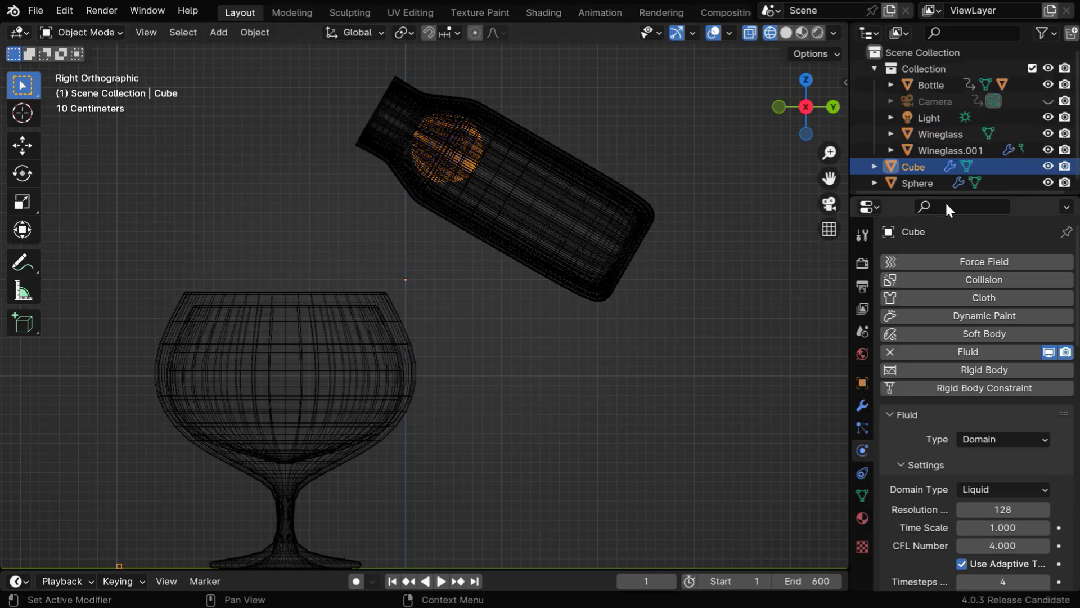
Select the Sphere liquid source and scroll to its fluid settings.
drag(945, 195, 941, 213)
click(919, 183)
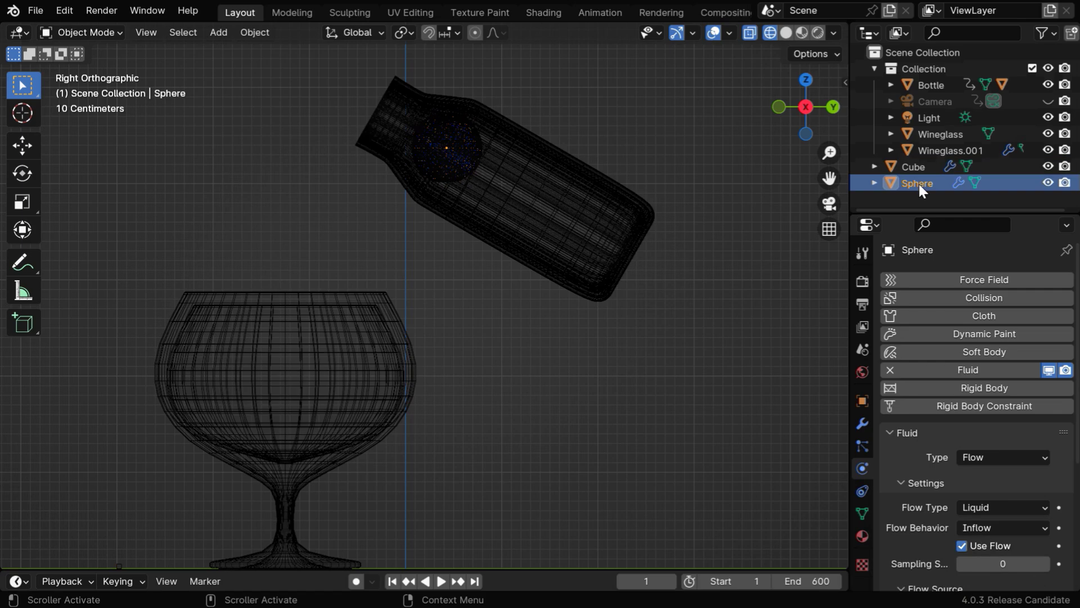
scroll(956, 516, down, 4)
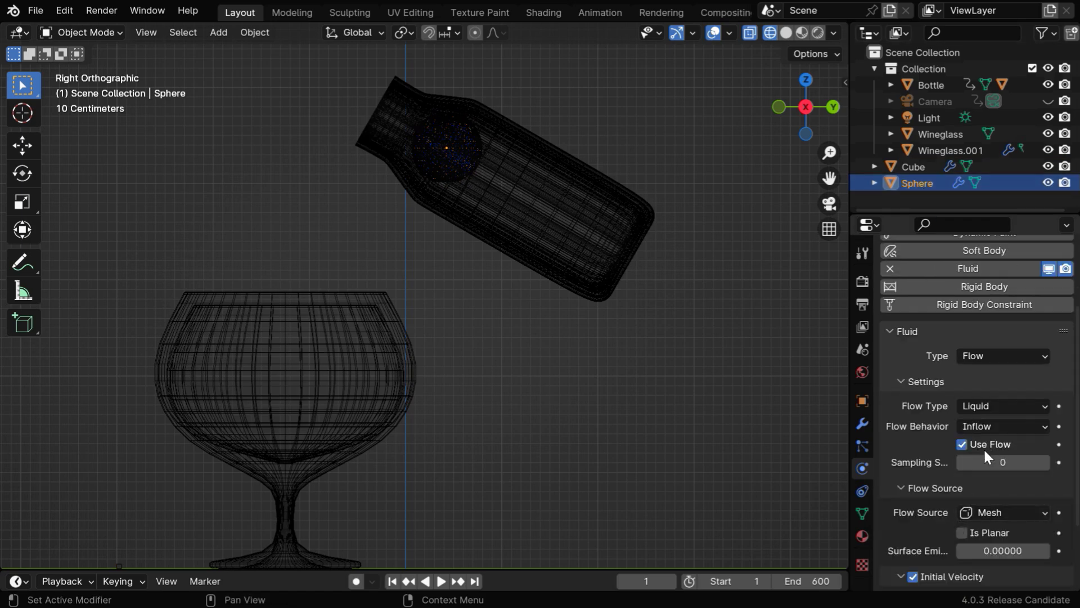
Keyframe the Sphere's Use Flow setting at frames 45 and 46.
click(647, 580)
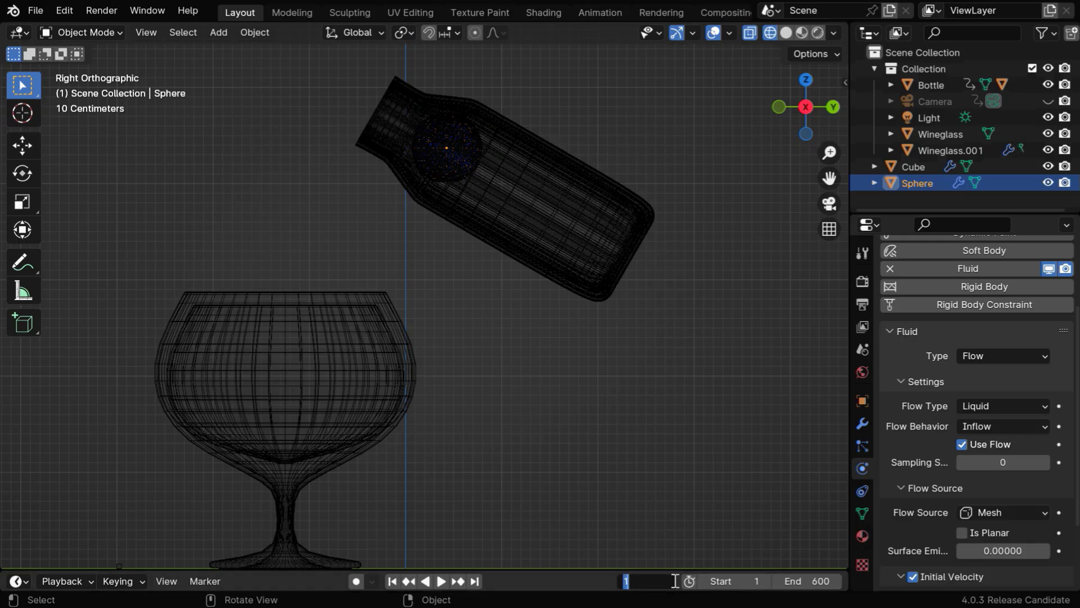
text(45)
key(Return)
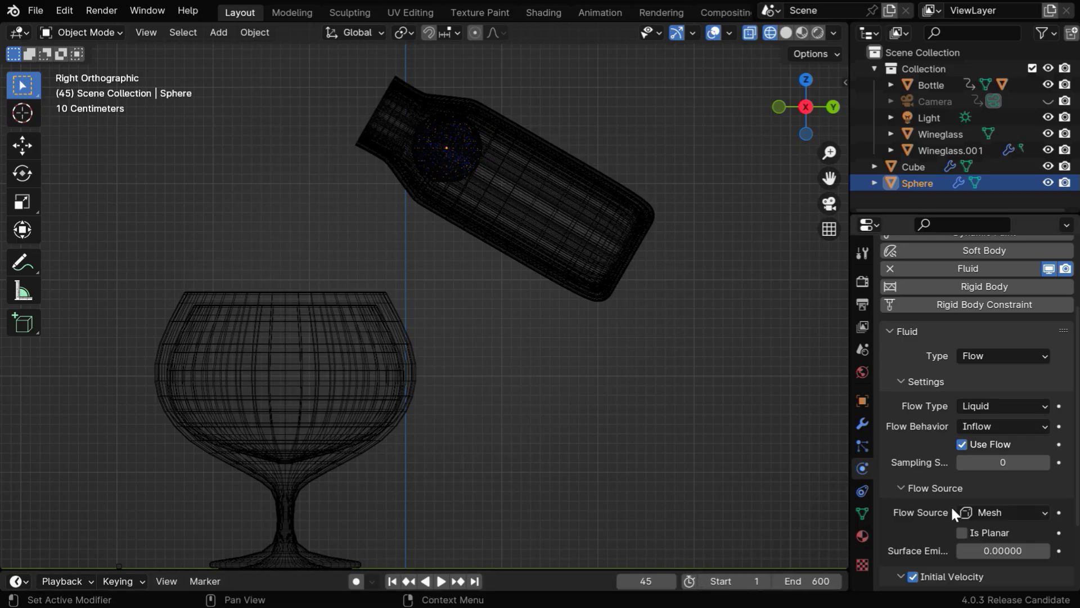
click(1058, 444)
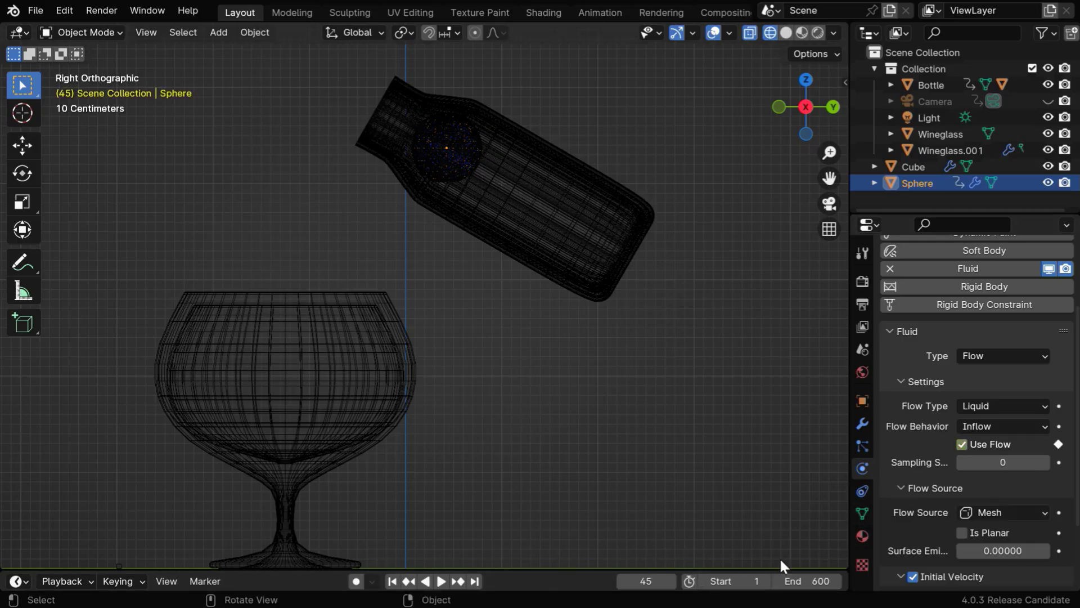
click(672, 581)
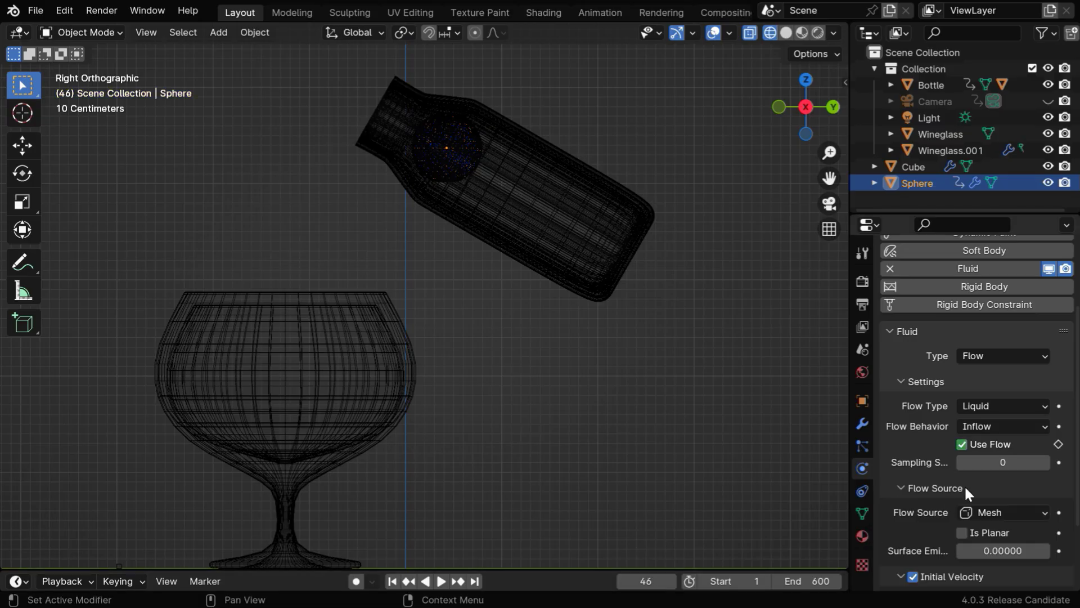
click(1058, 444)
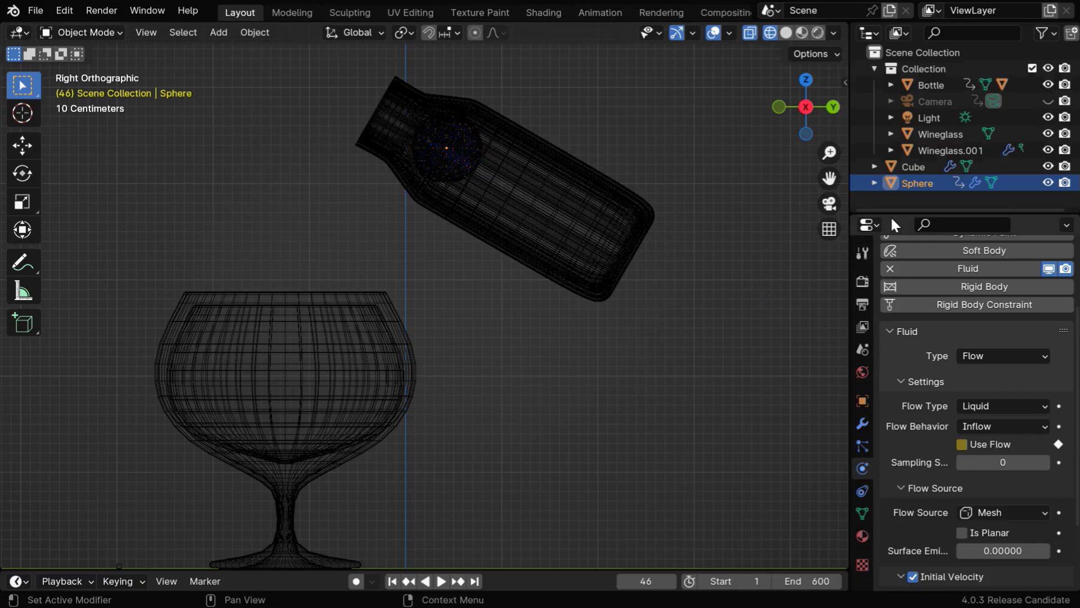
Select the Cube domain and set its FLIP Ratio to 0.950.
click(915, 169)
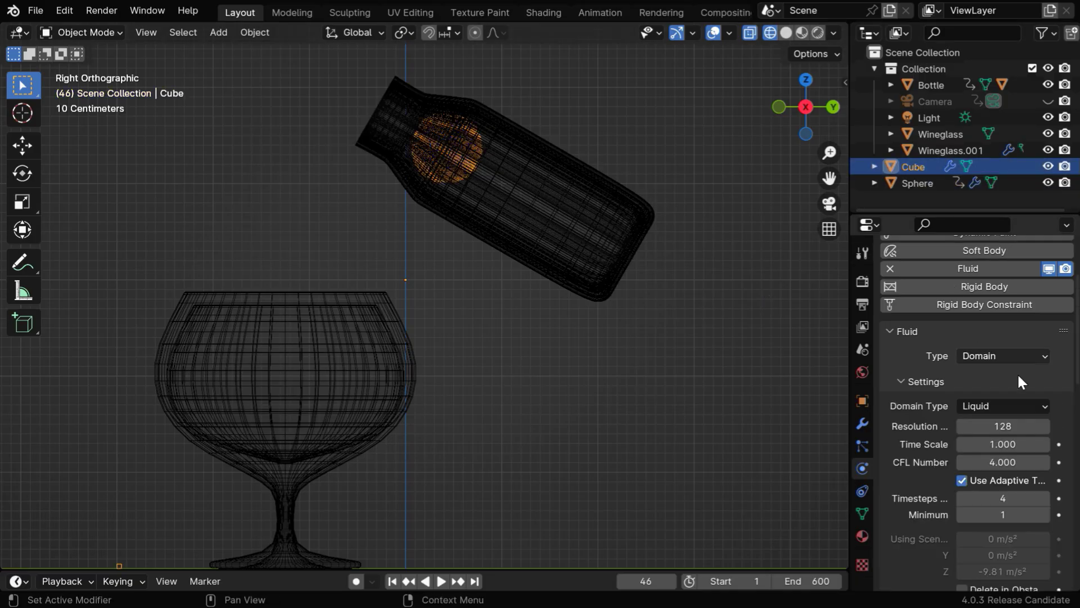
scroll(1073, 419, down, 5)
scroll(1074, 419, down, 8)
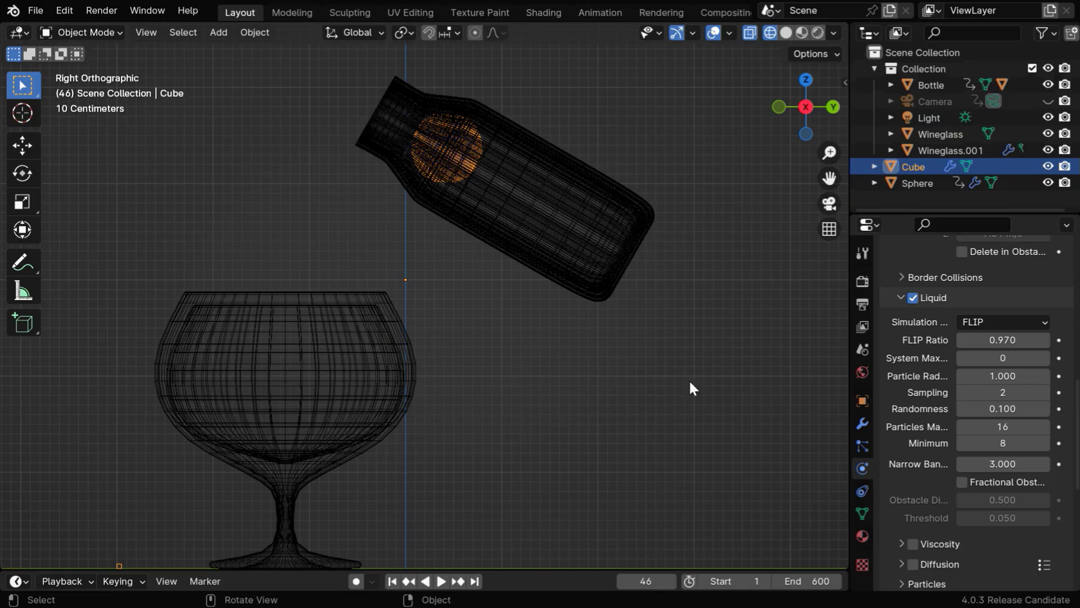
click(1008, 339)
text(.9)
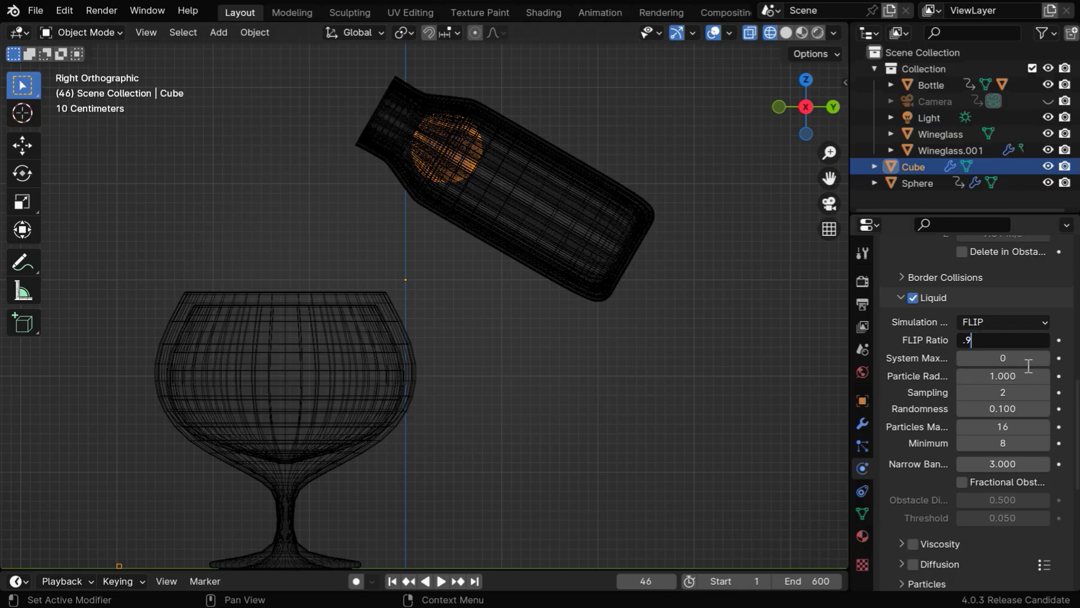
text(5)
key(Return)
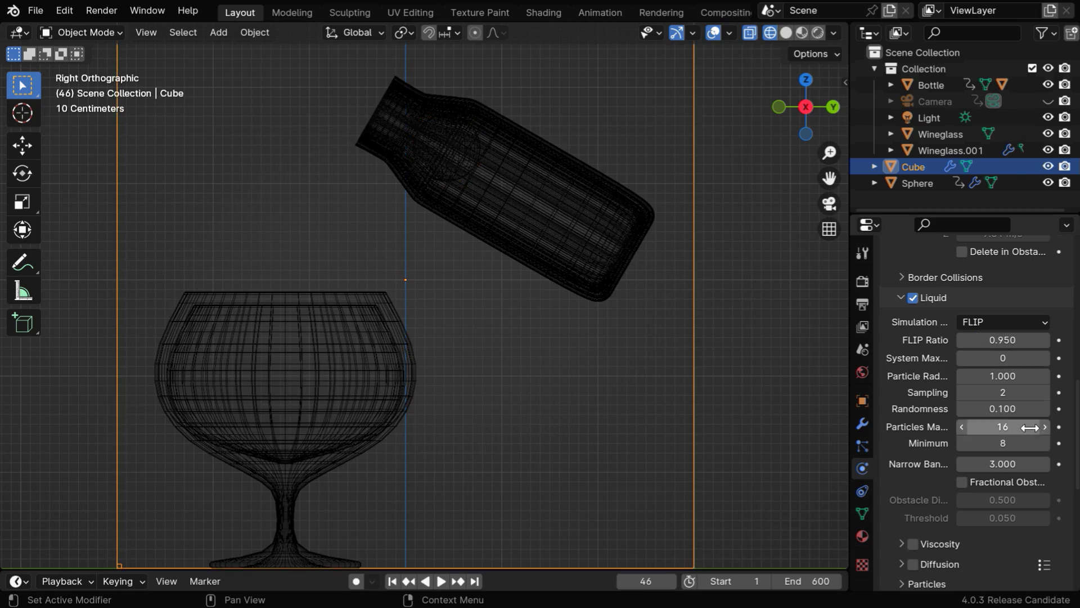
Set the domain's cache type to All and bake the whole simulation.
scroll(1034, 436, down, 10)
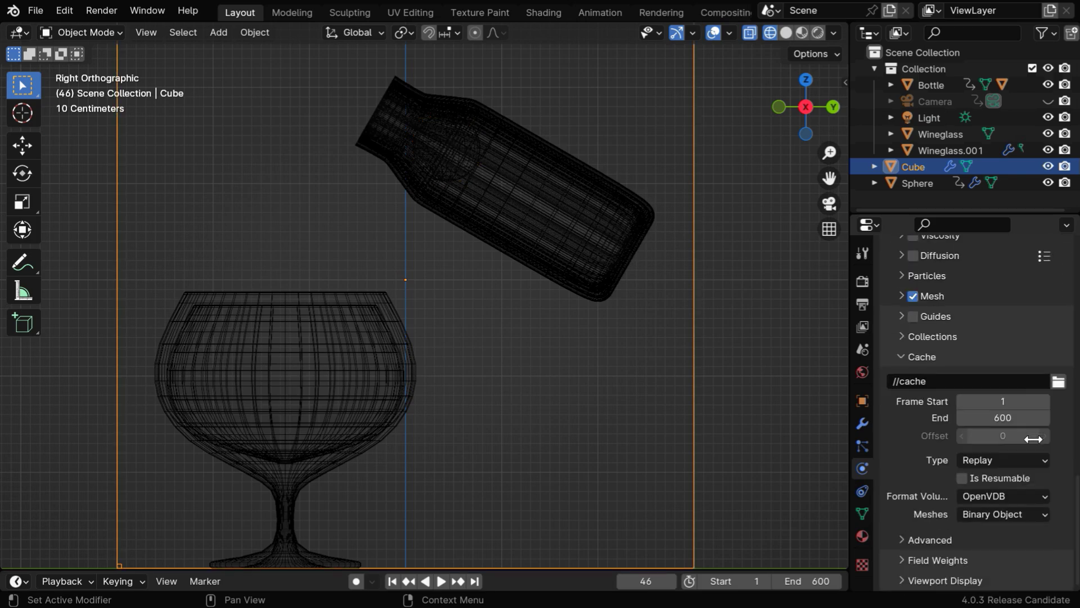
click(999, 461)
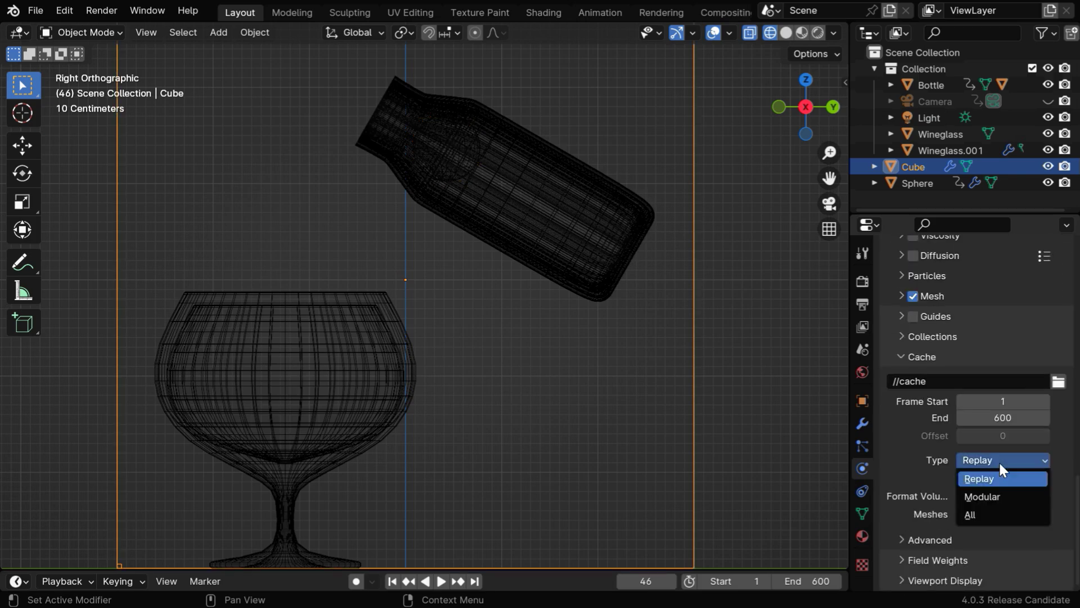
click(990, 513)
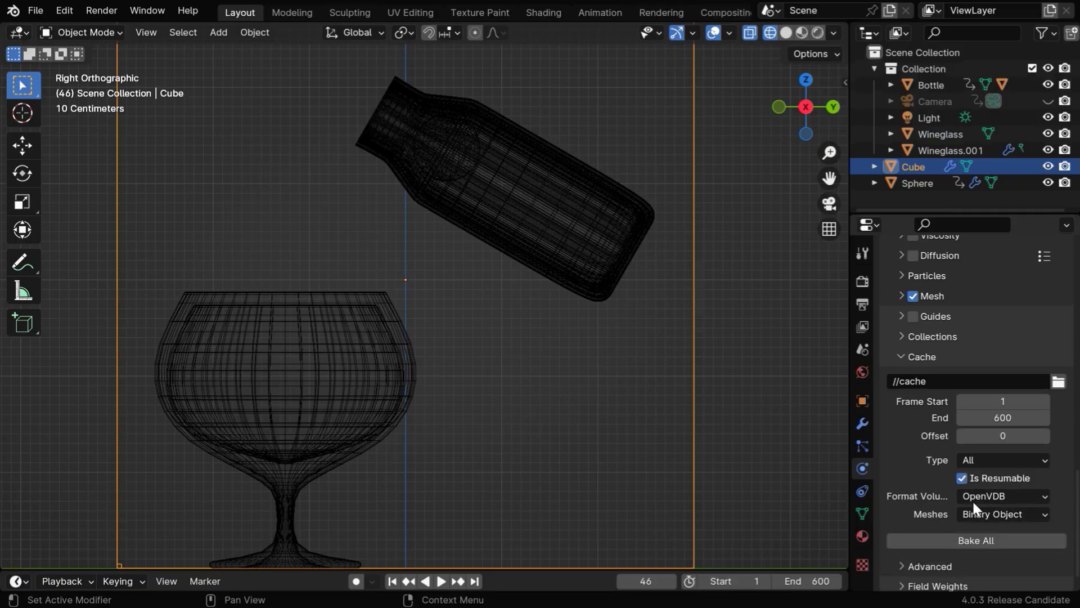
click(991, 540)
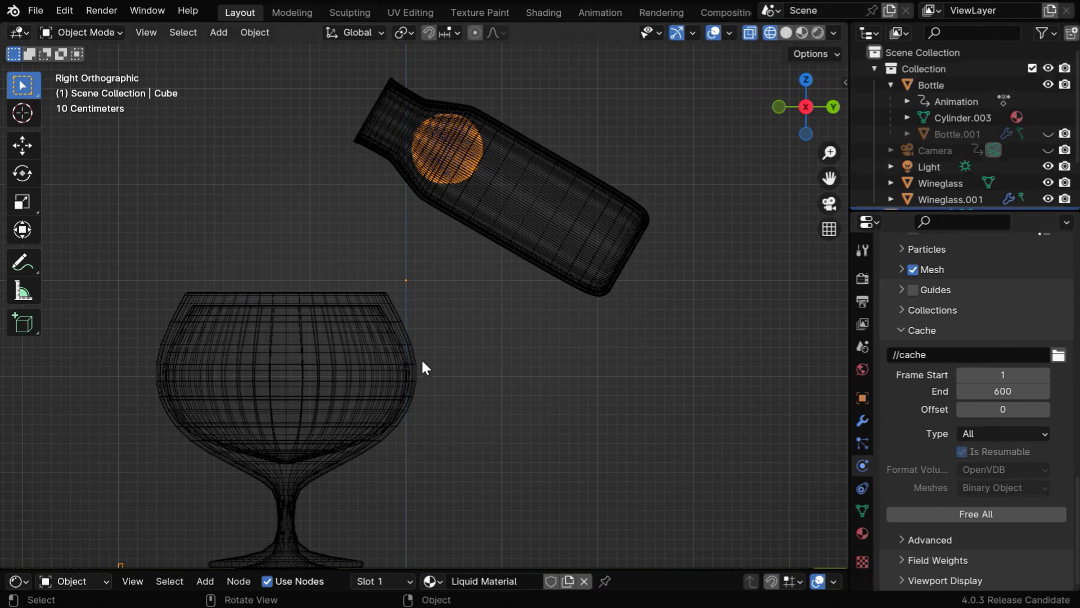
Hide Wineglass.001, disable Bottle.001 for rendering, and play the baked pour to frame 402.
click(1048, 199)
click(1065, 134)
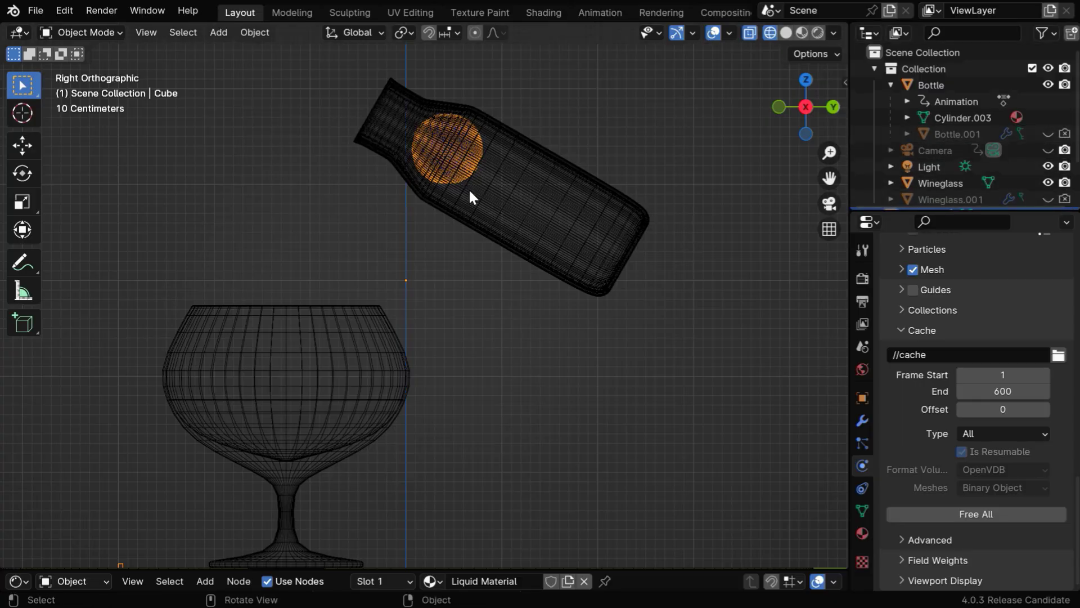
key(space)
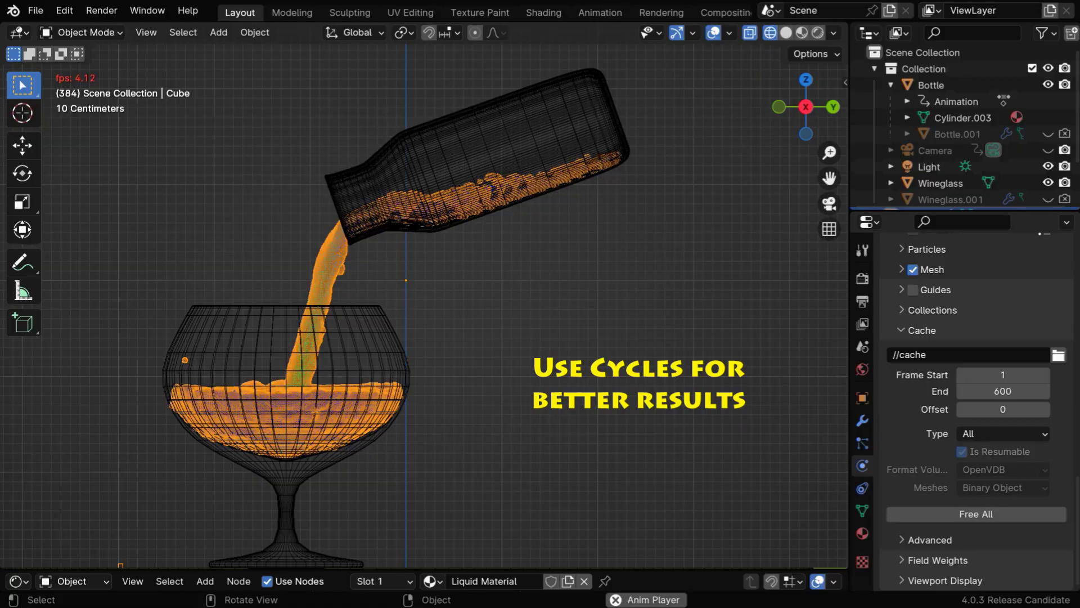
key(space)
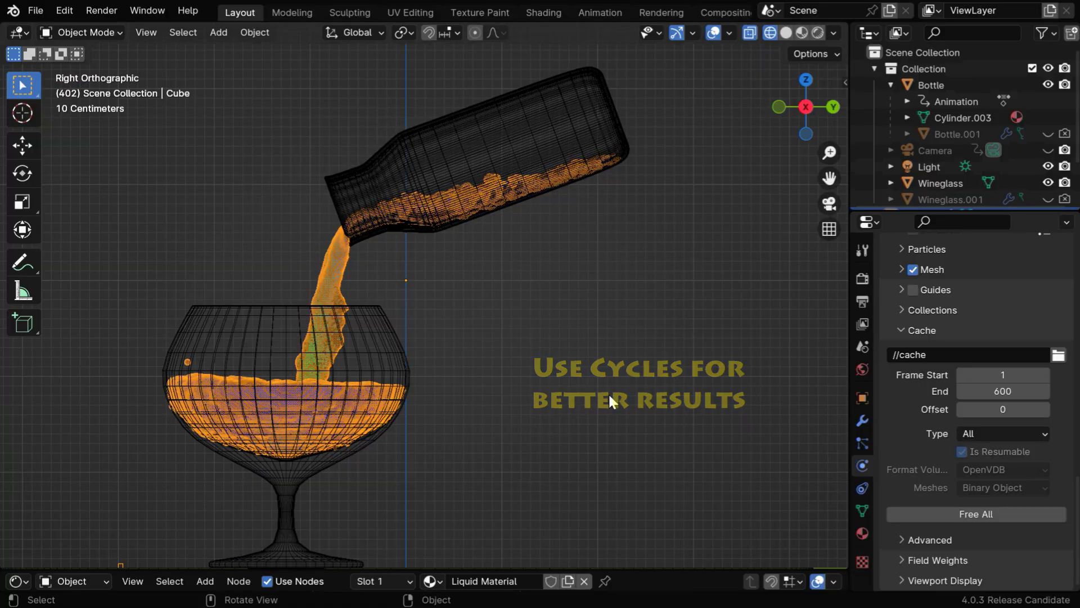
click(491, 154)
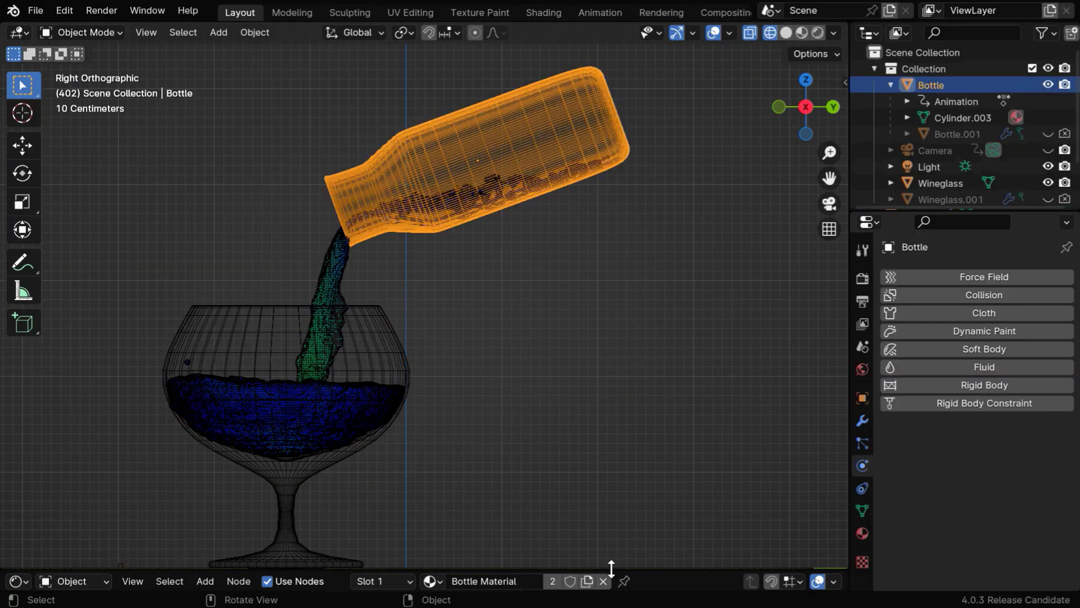
drag(611, 569, 572, 293)
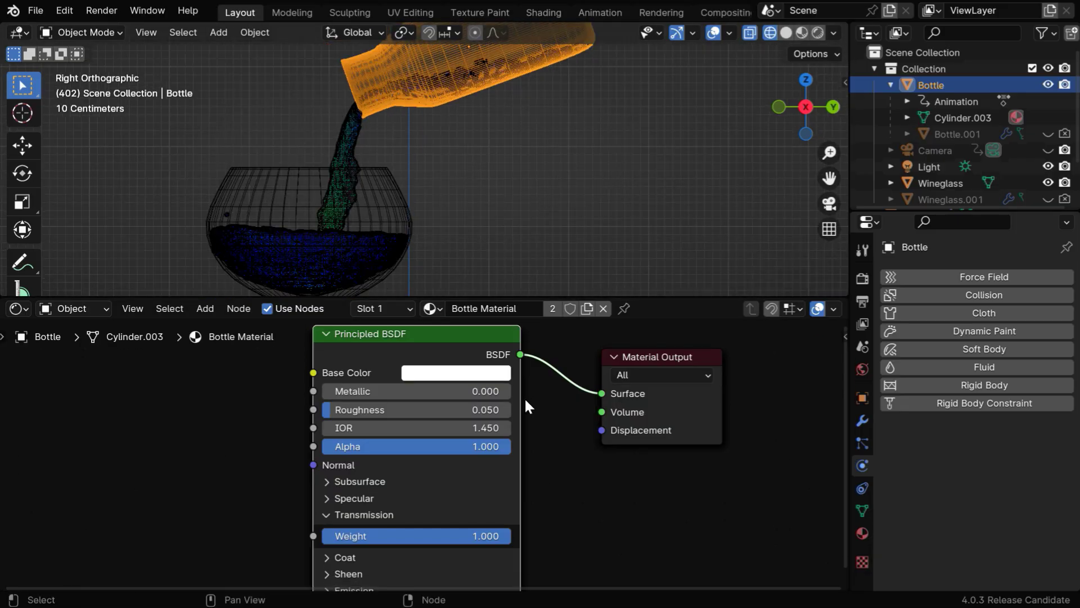
click(486, 374)
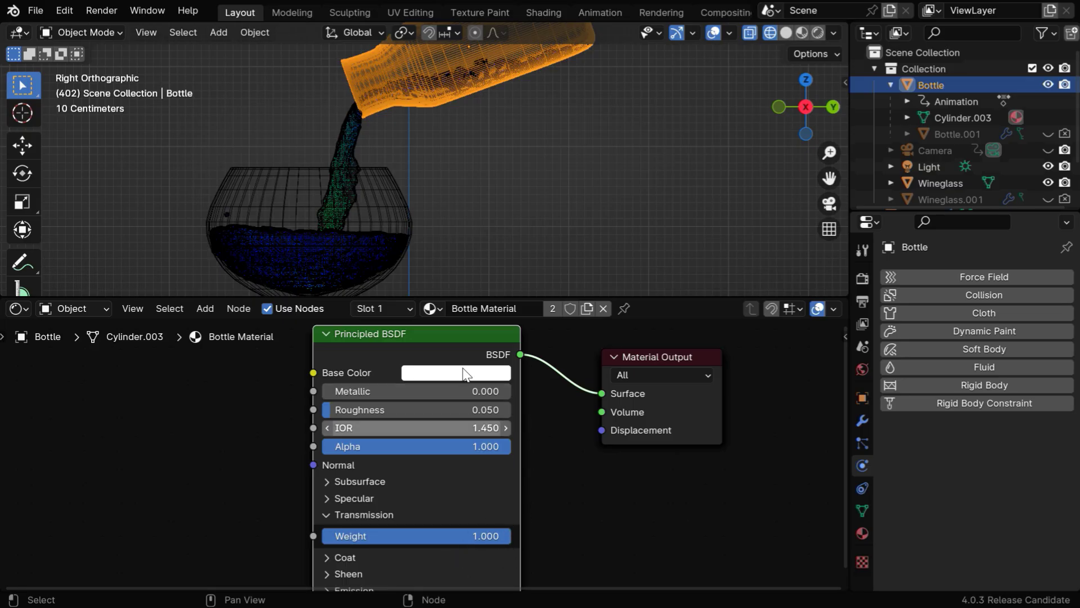
click(400, 206)
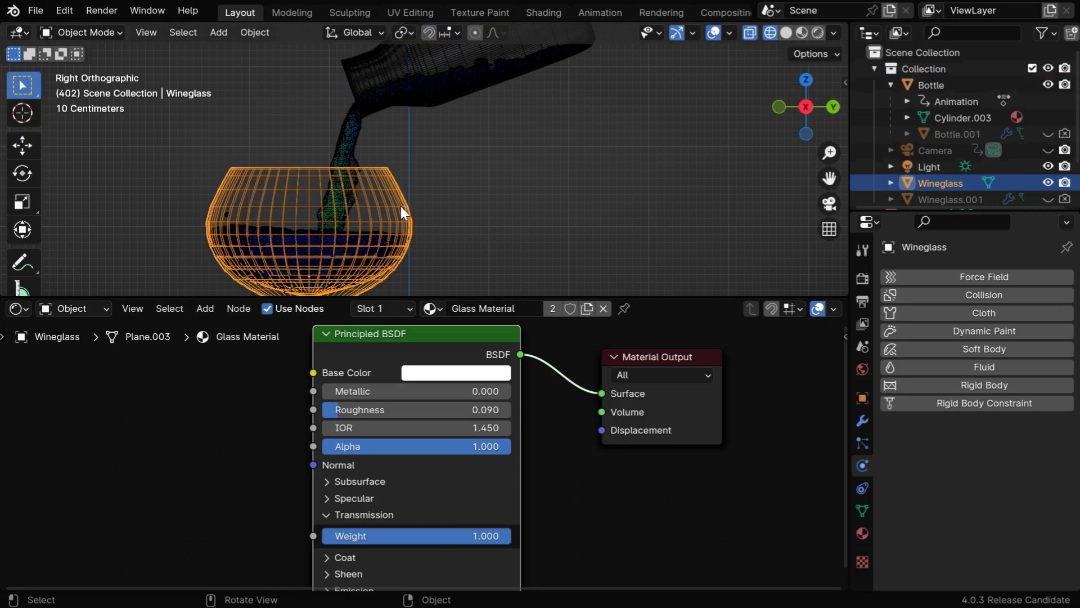
click(489, 374)
click(351, 142)
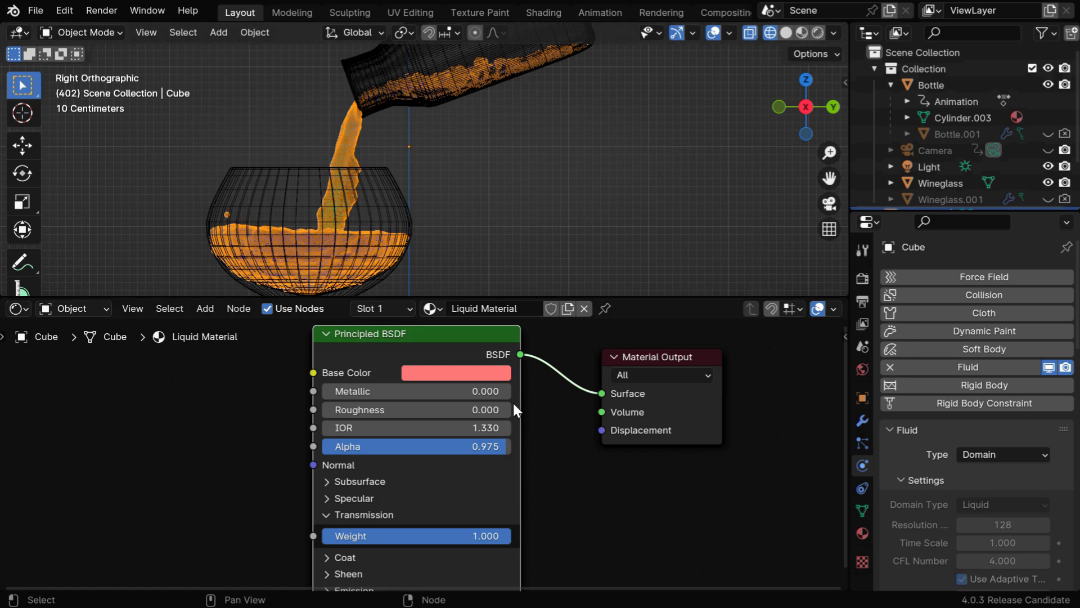
click(503, 373)
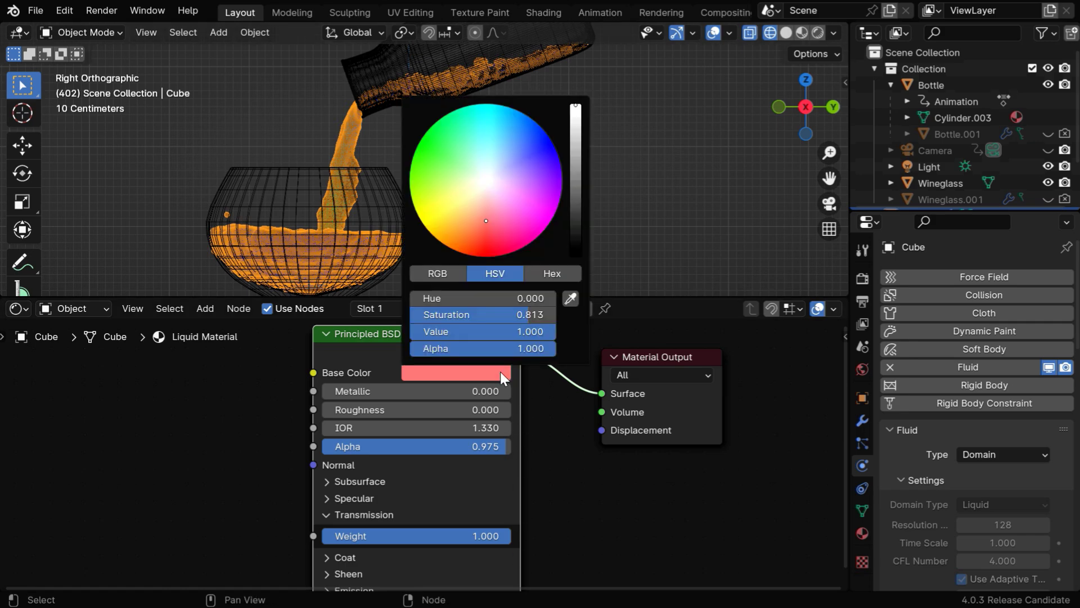
click(501, 374)
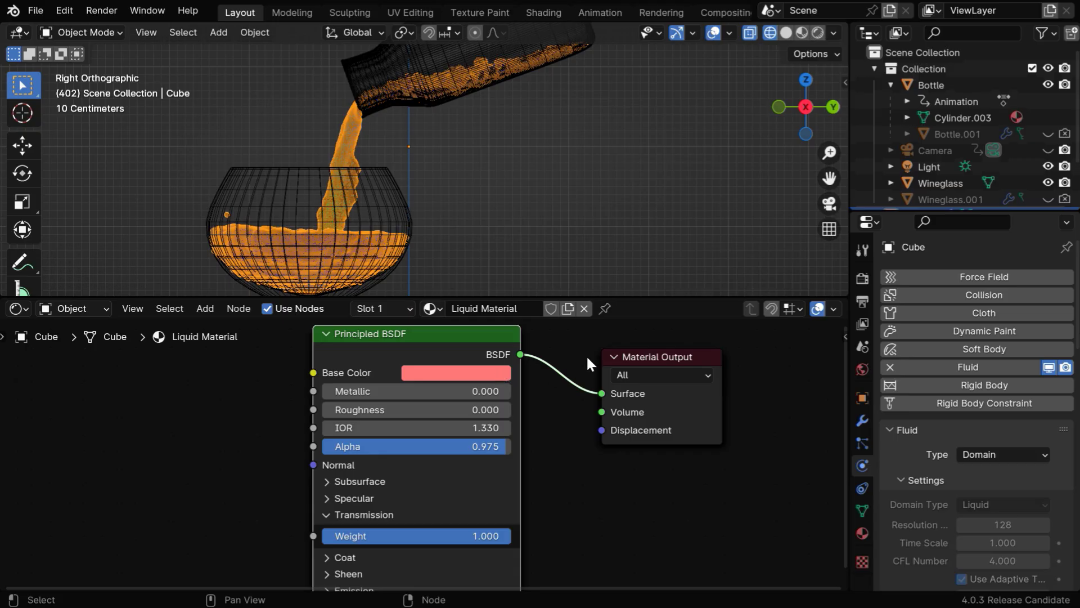
Enlarge the 3D view and switch it to Rendered viewport shading.
drag(624, 298, 616, 571)
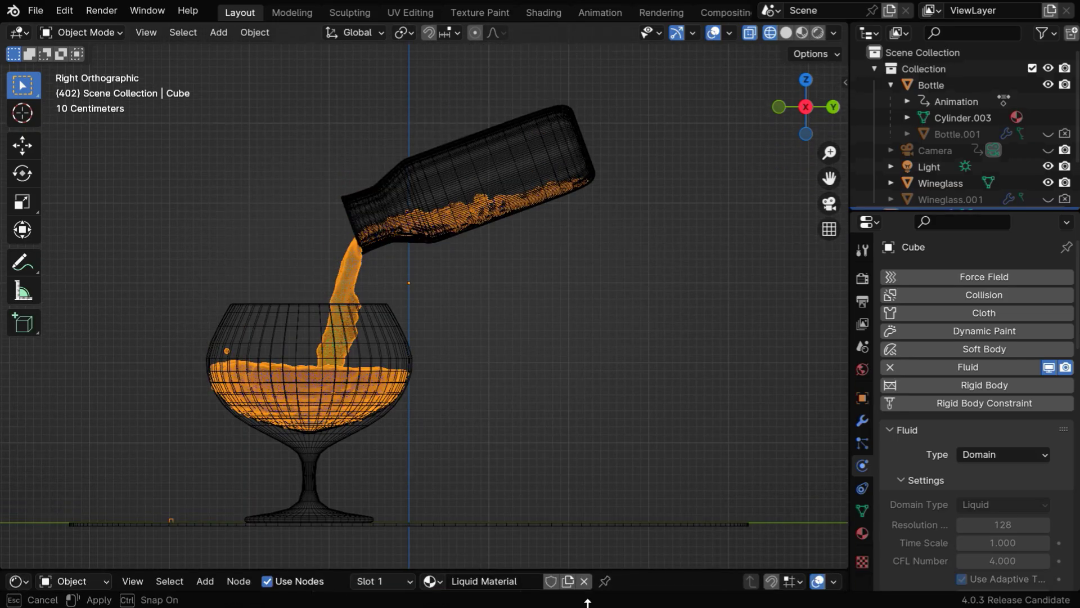
scroll(586, 454, up, 1)
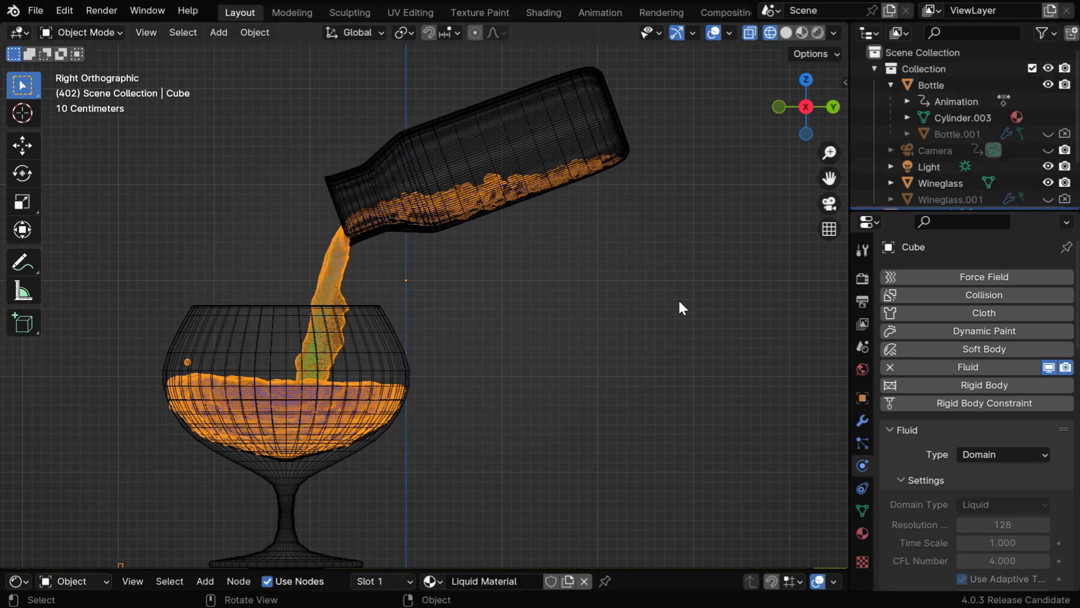
click(818, 33)
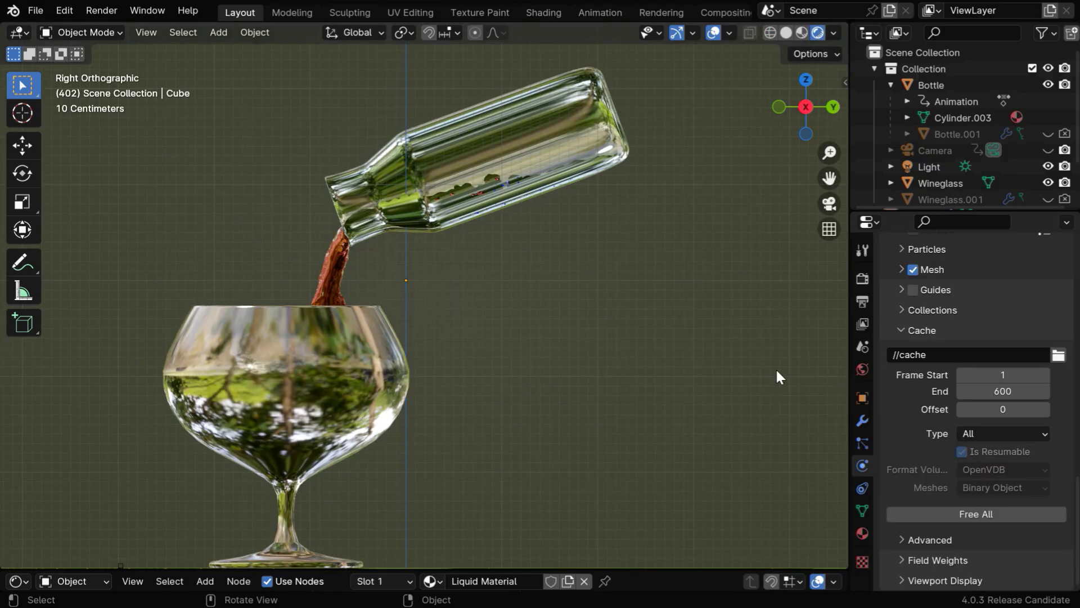
Set the render engine to Cycles in Render Properties.
click(862, 279)
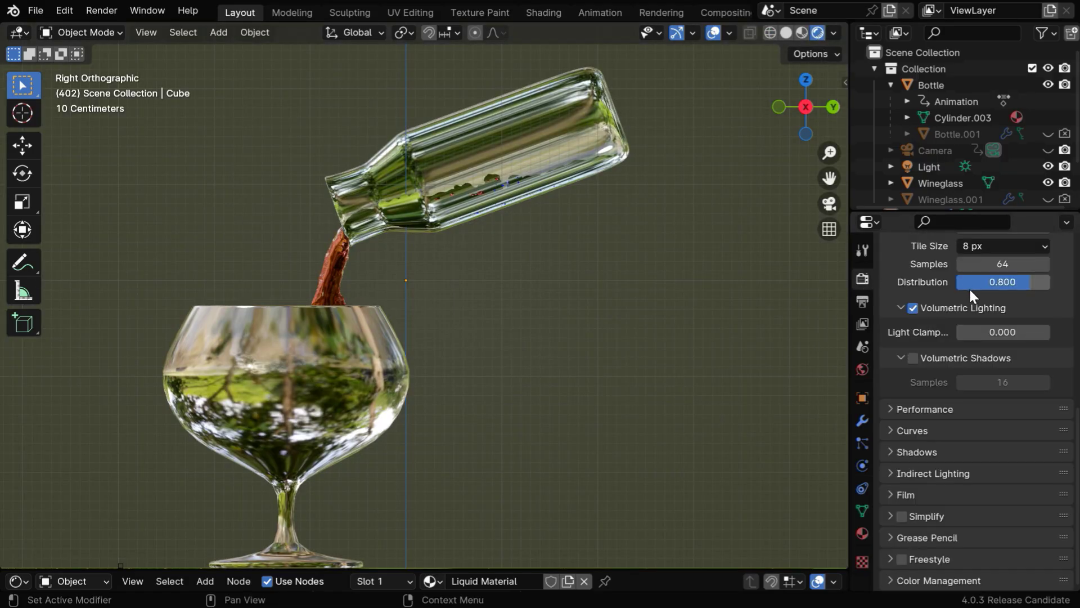
scroll(969, 287, up, 10)
click(982, 279)
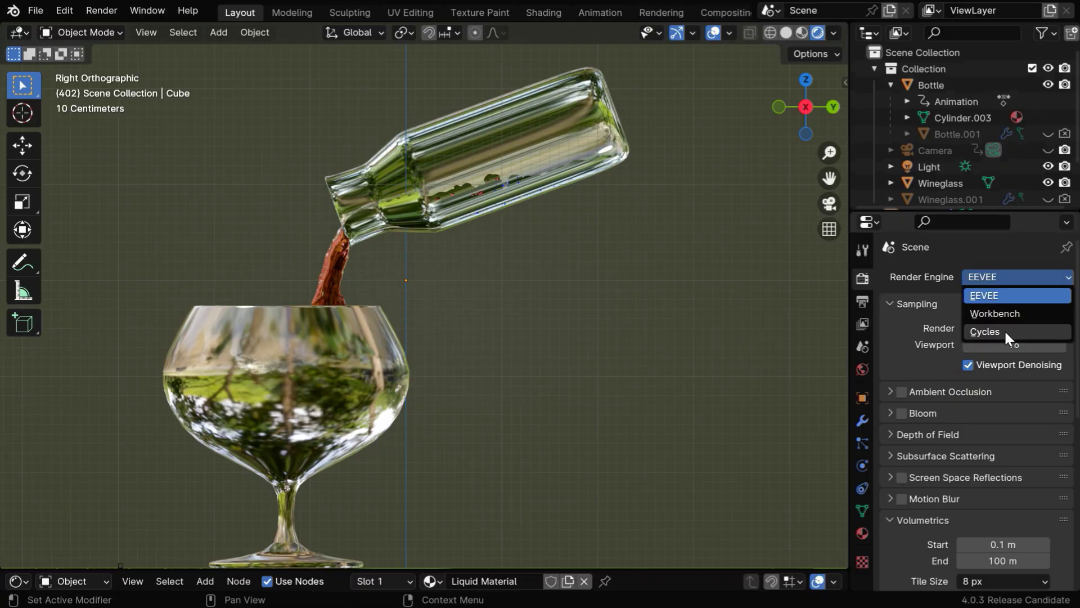
click(991, 331)
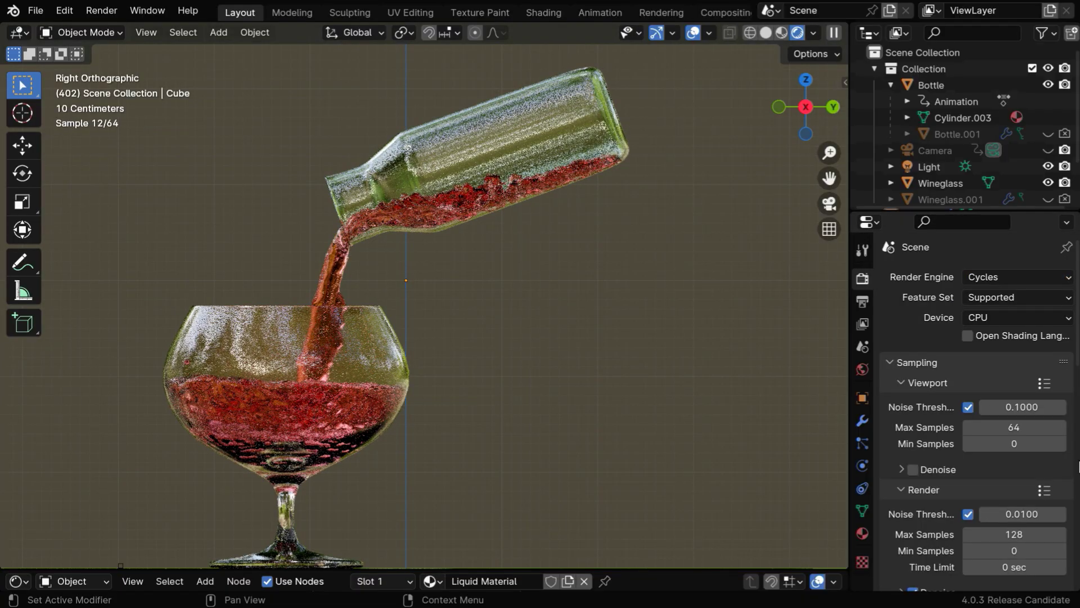